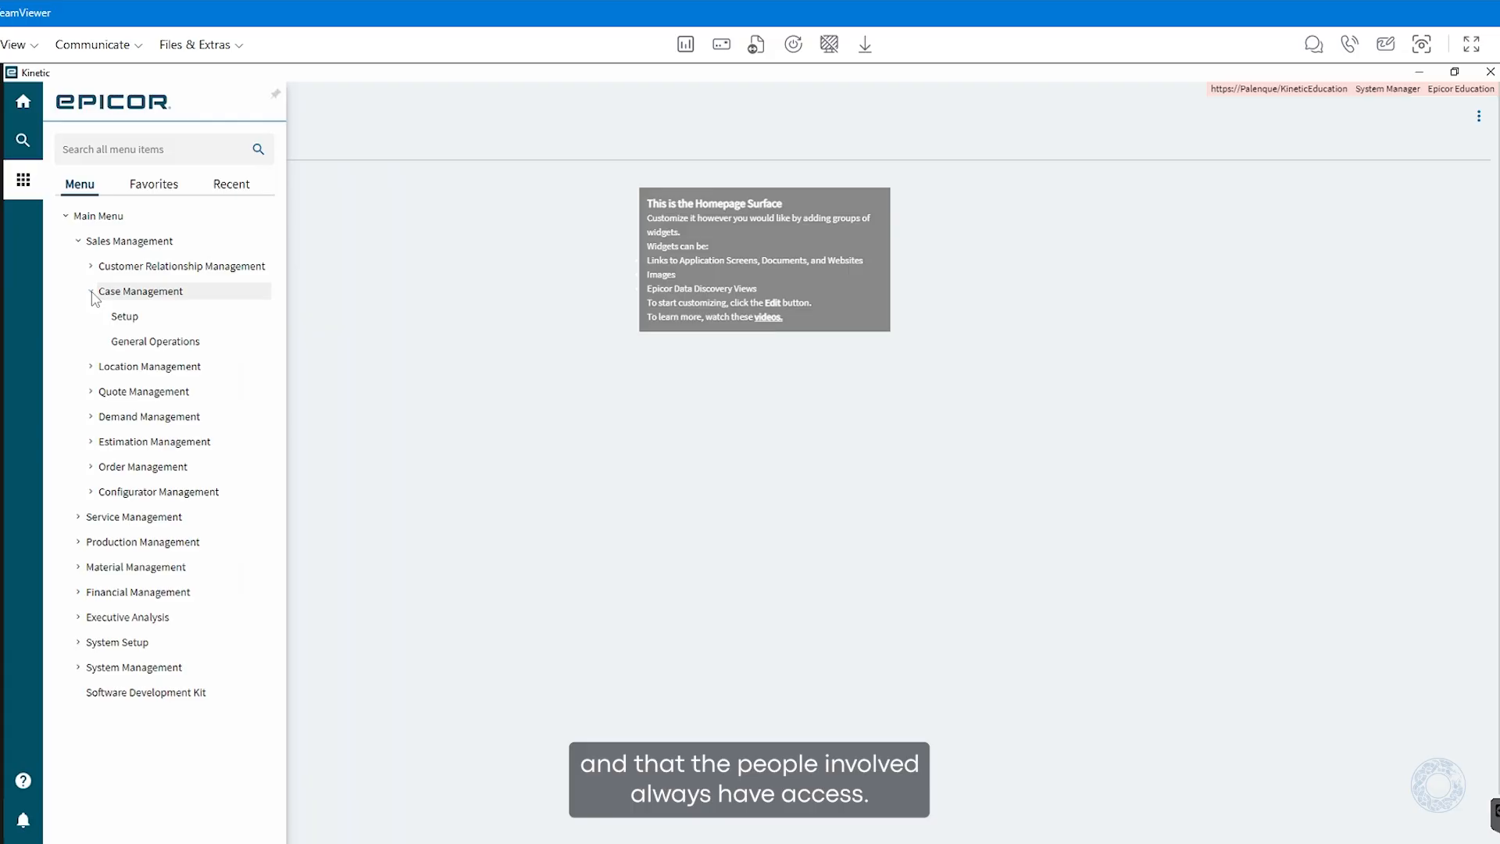
Step: Open the Attribute maintenance form from the Case Management setup, review its fields, and close it
left_click(125, 320)
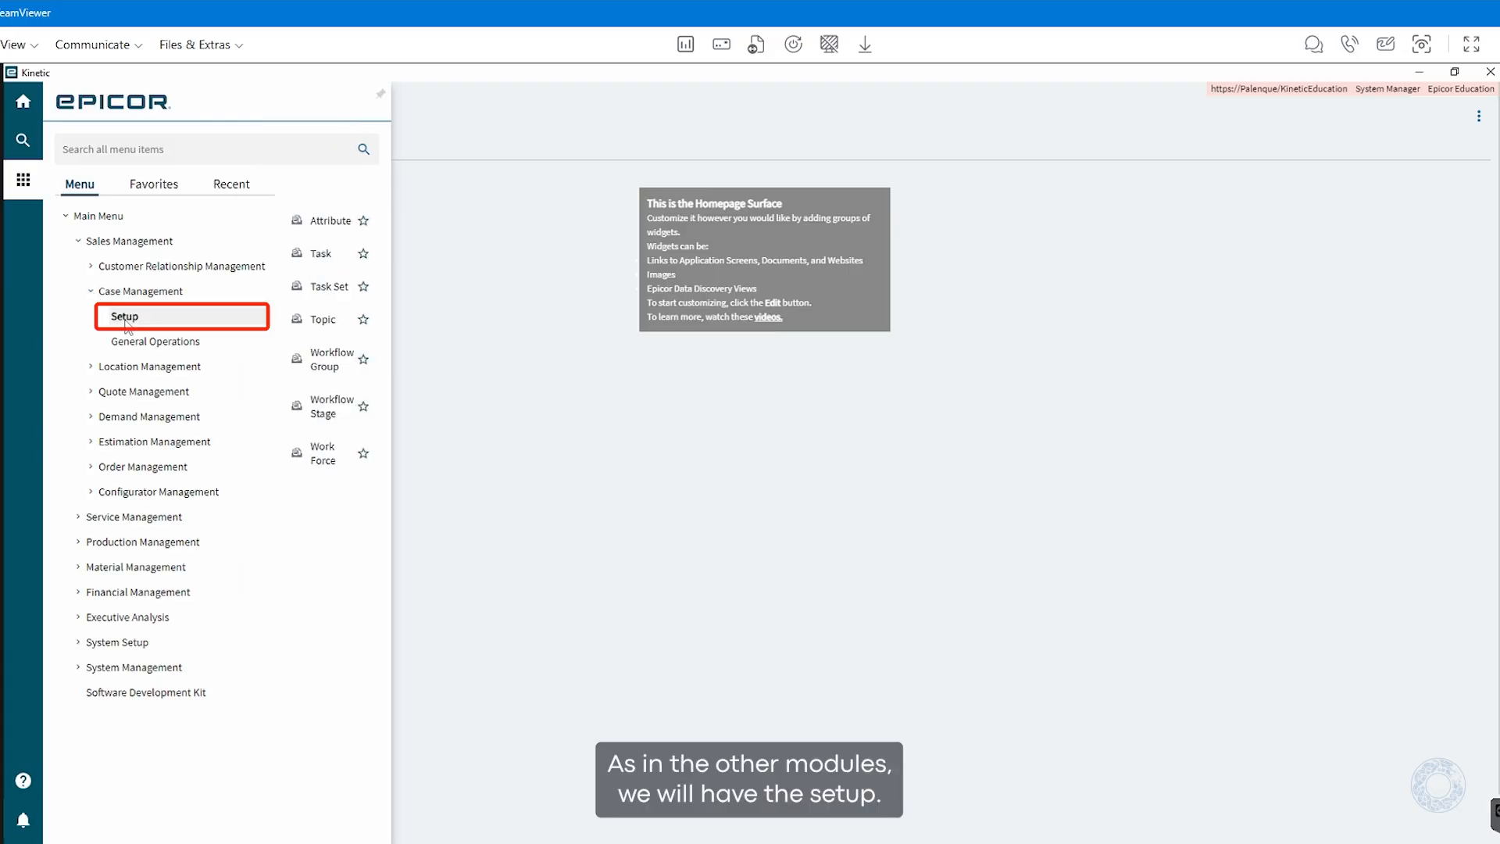
left_click(125, 320)
left_click(125, 320)
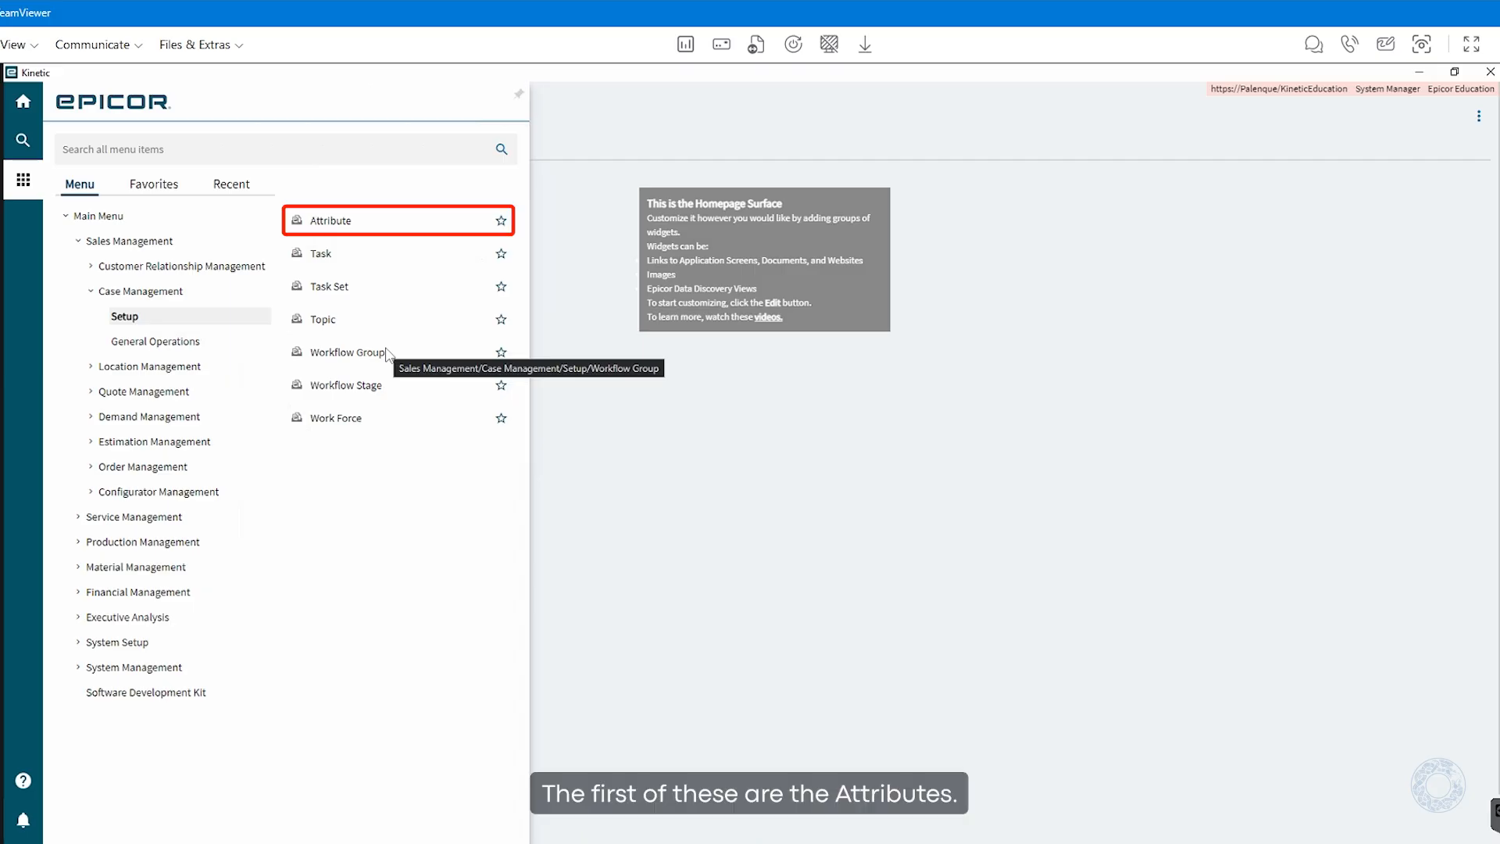
left_click(364, 225)
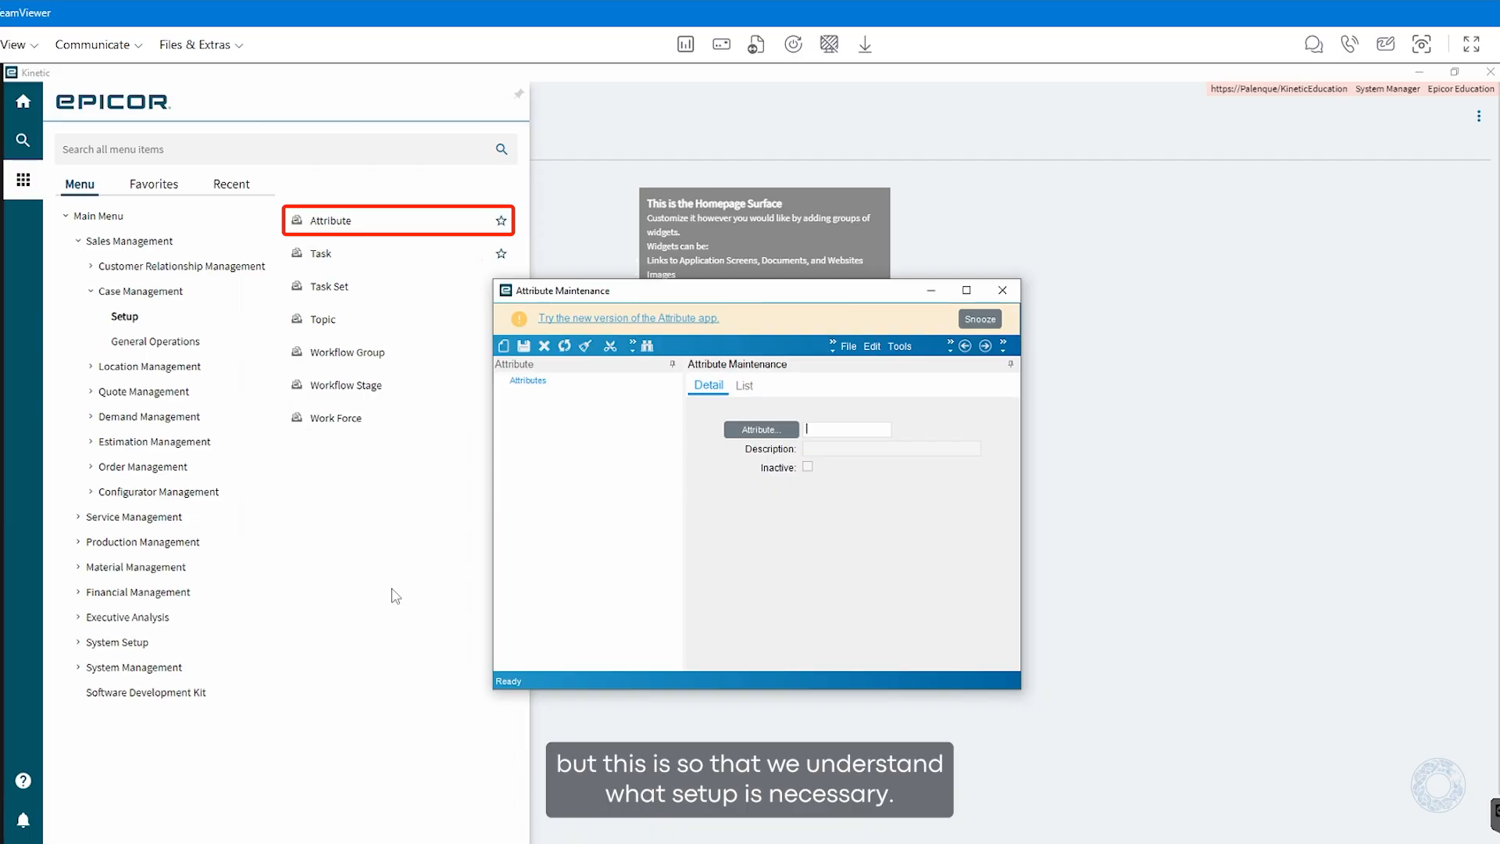
left_click(1003, 290)
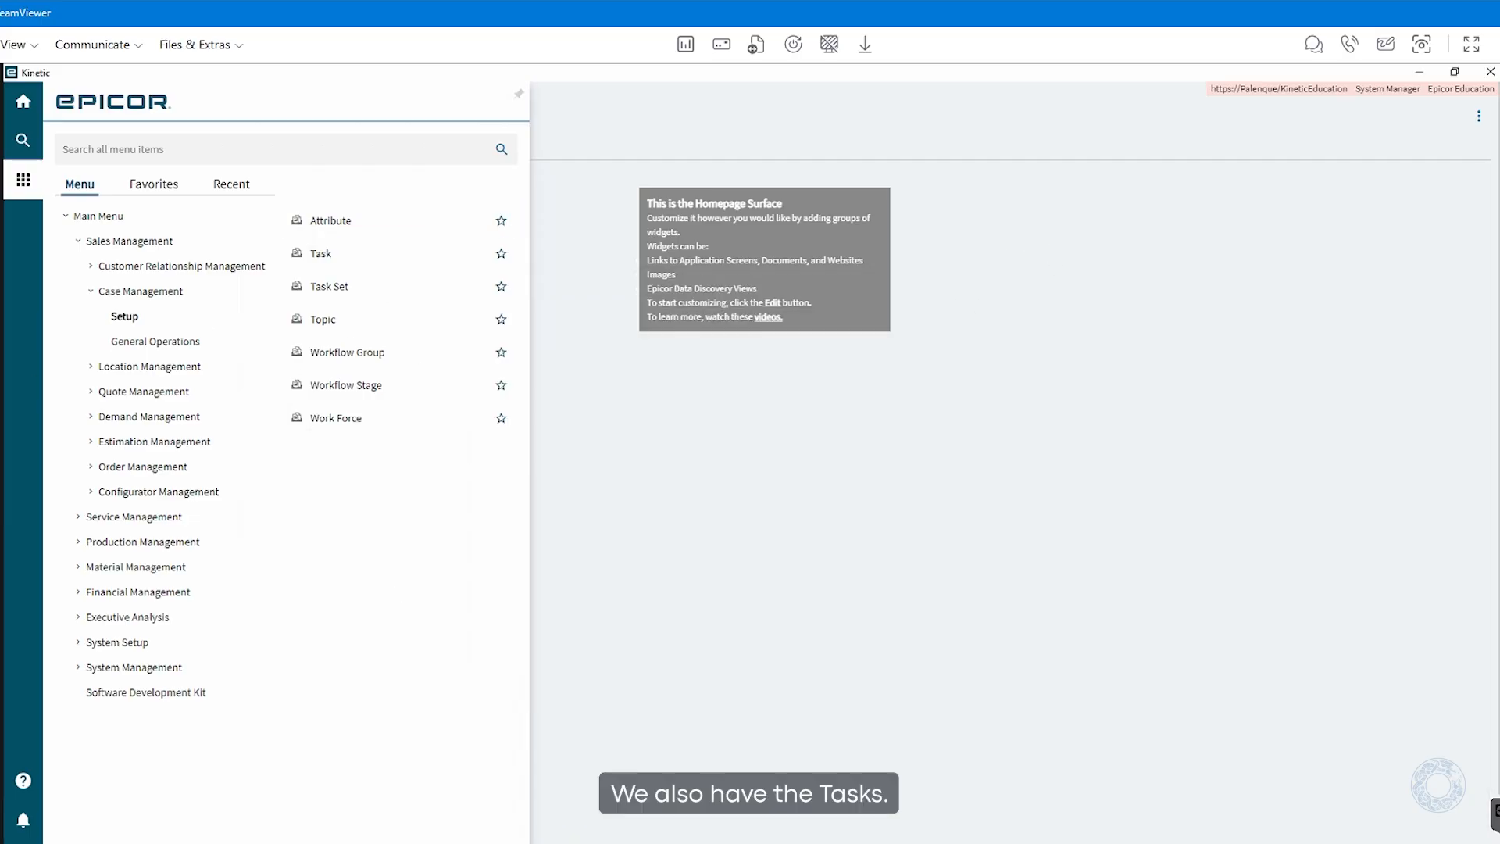
Step: Review the Task, Task Set and Topic maintenance forms of the Case Management setup, closing each one
left_click(334, 254)
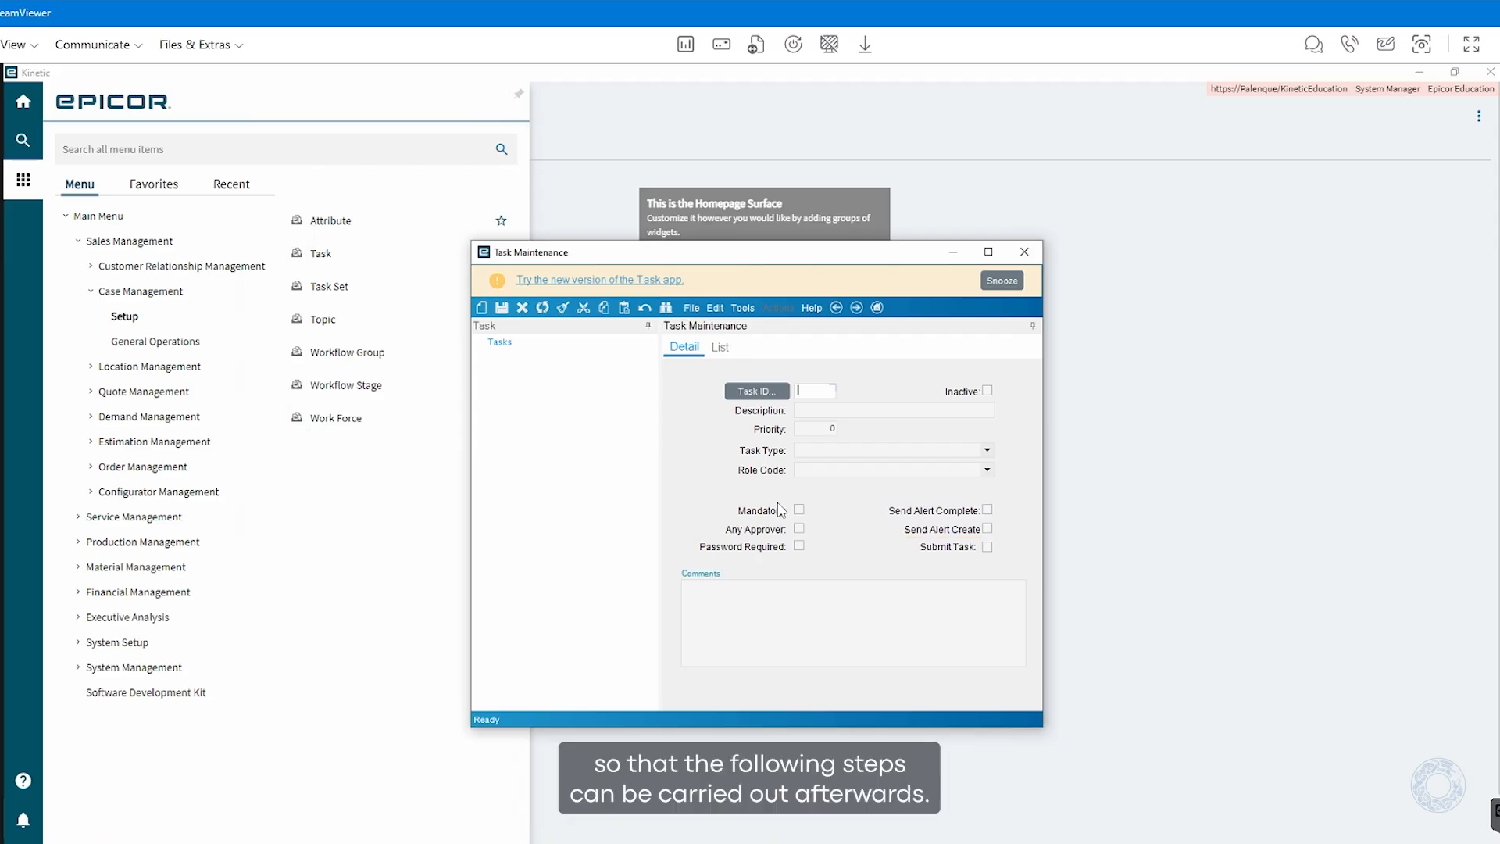
left_click(1025, 252)
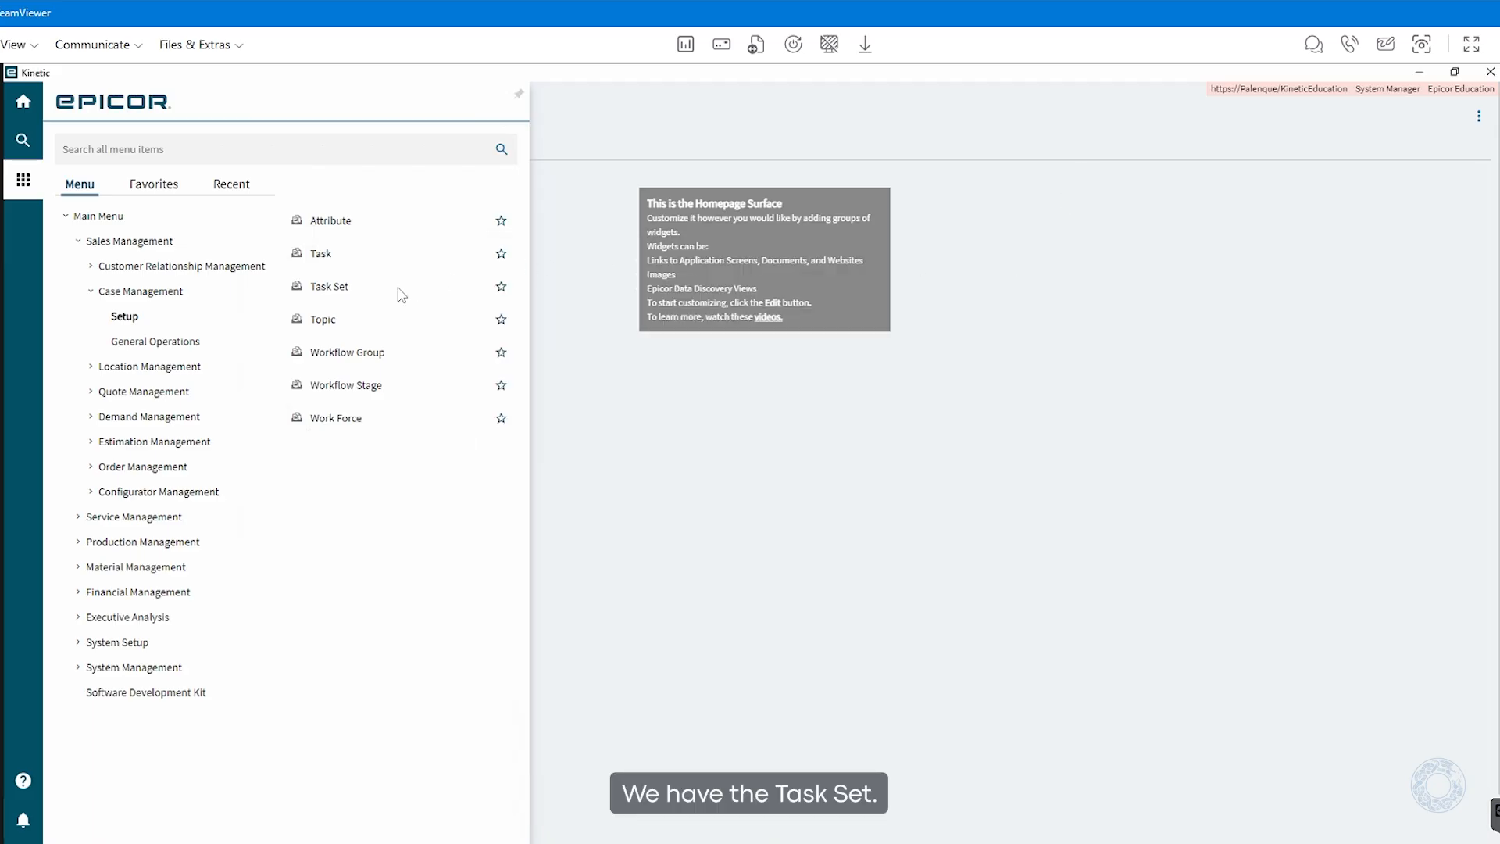
left_click(329, 288)
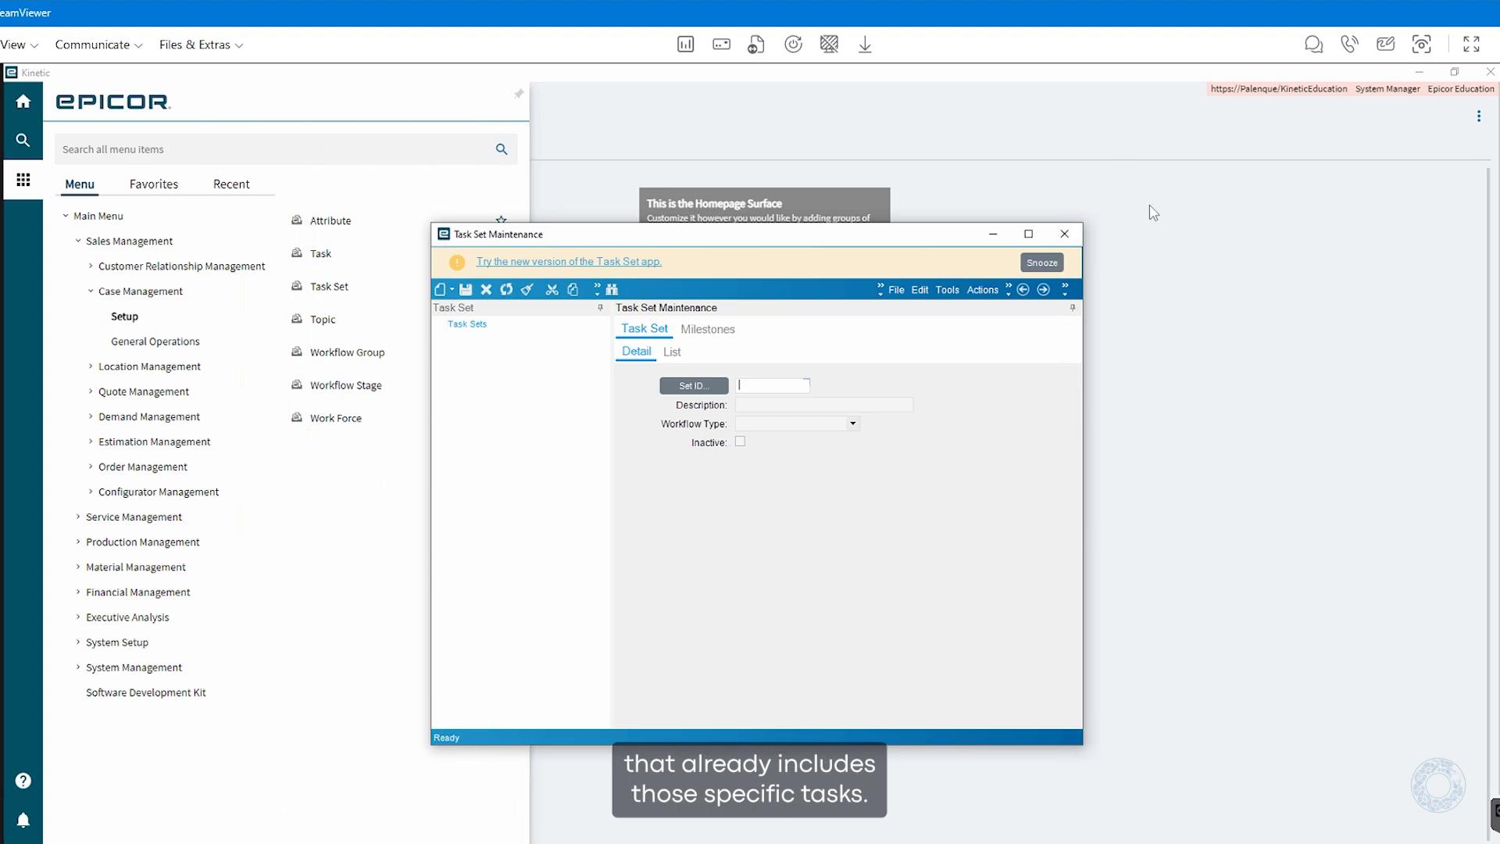
left_click(1064, 234)
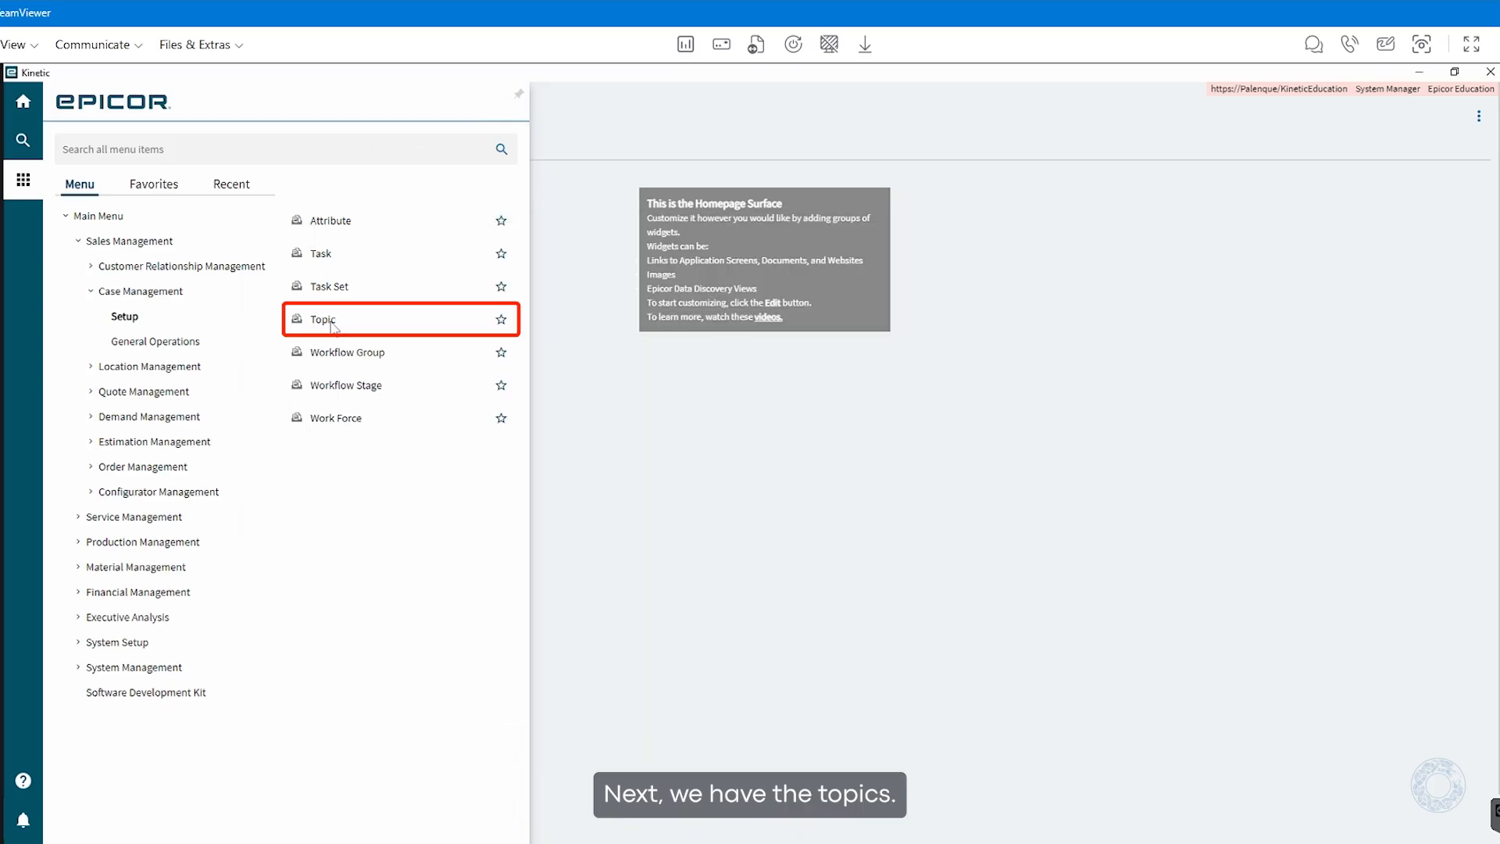
left_click(323, 320)
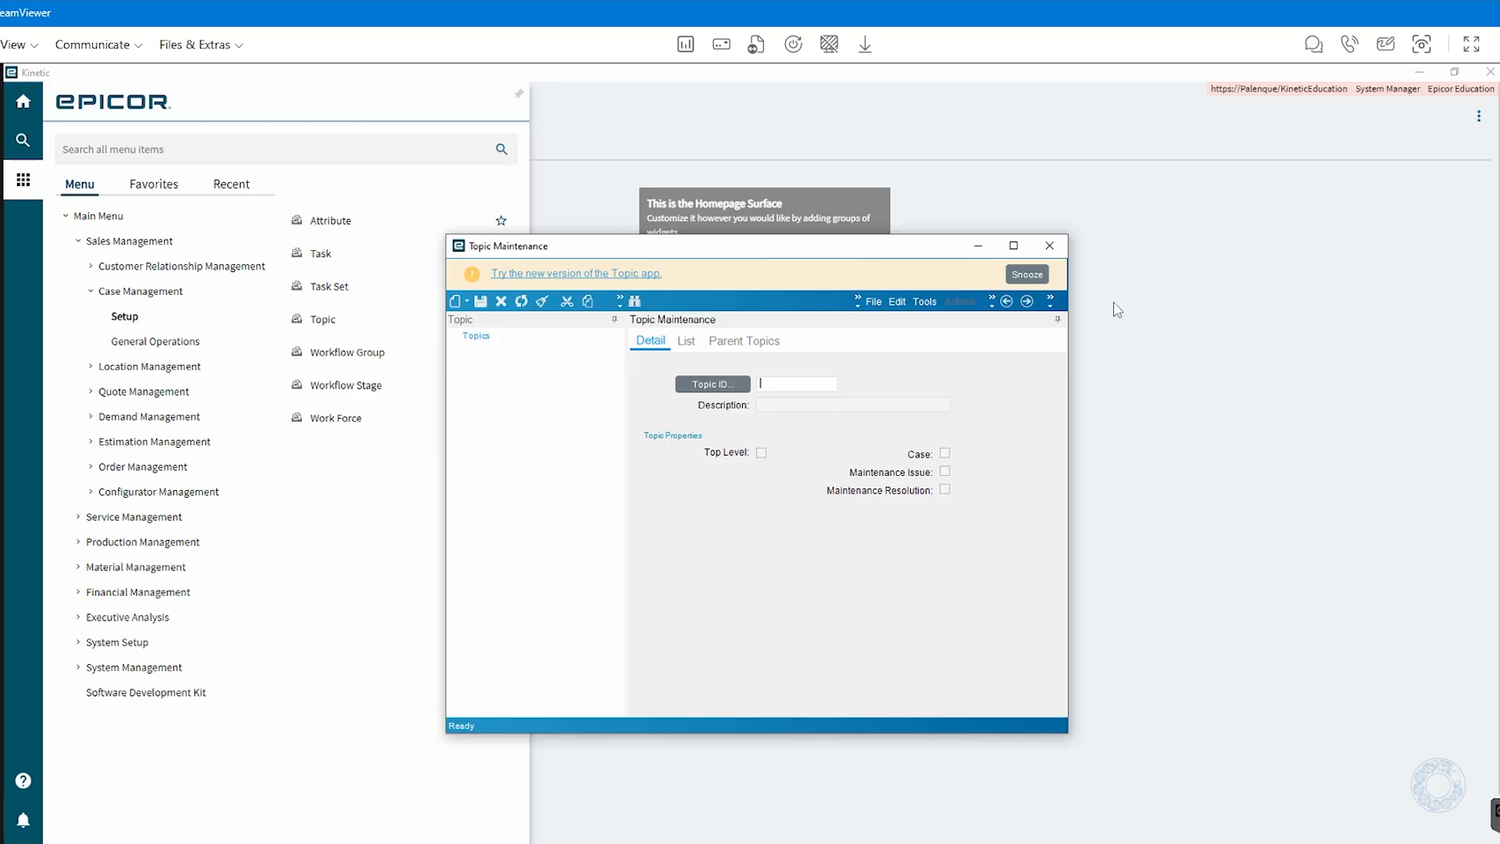
left_click(1049, 245)
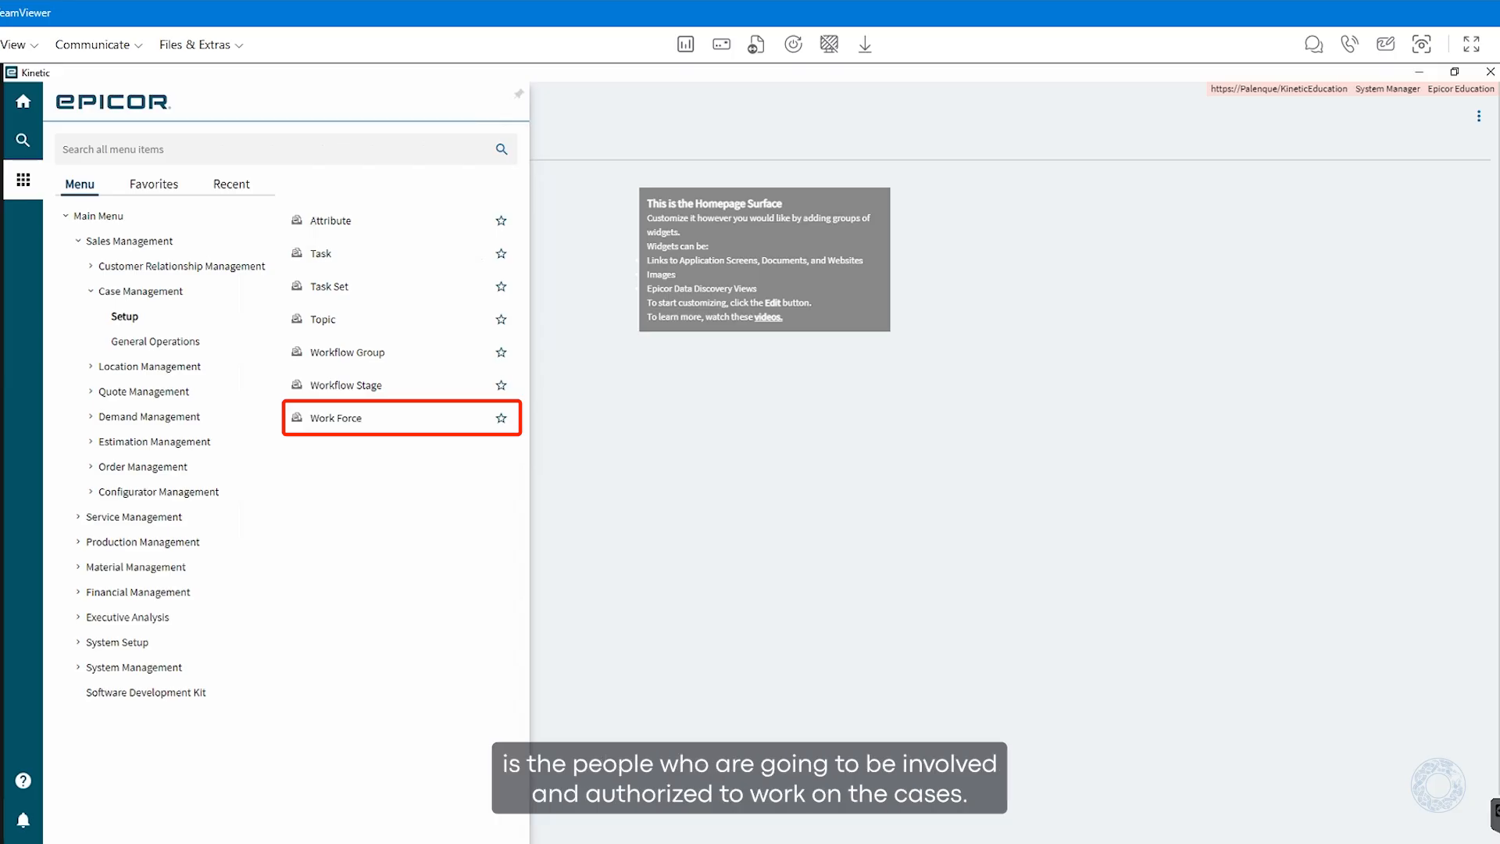
Step: Start a new record in Case Entry under Case Management's General Operations with the short description "issue with motor"
left_click(163, 342)
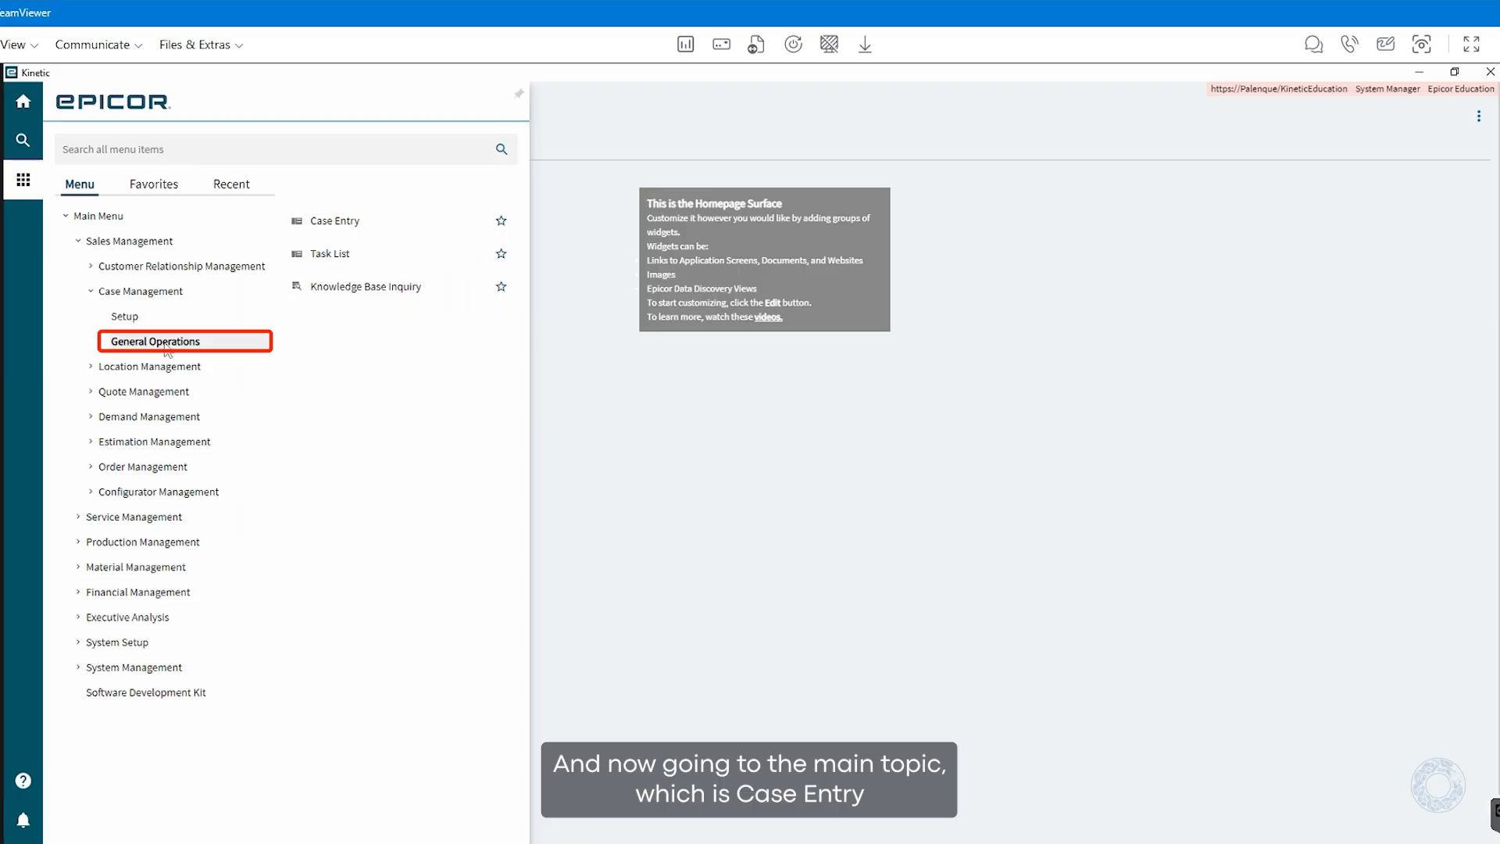
left_click(364, 227)
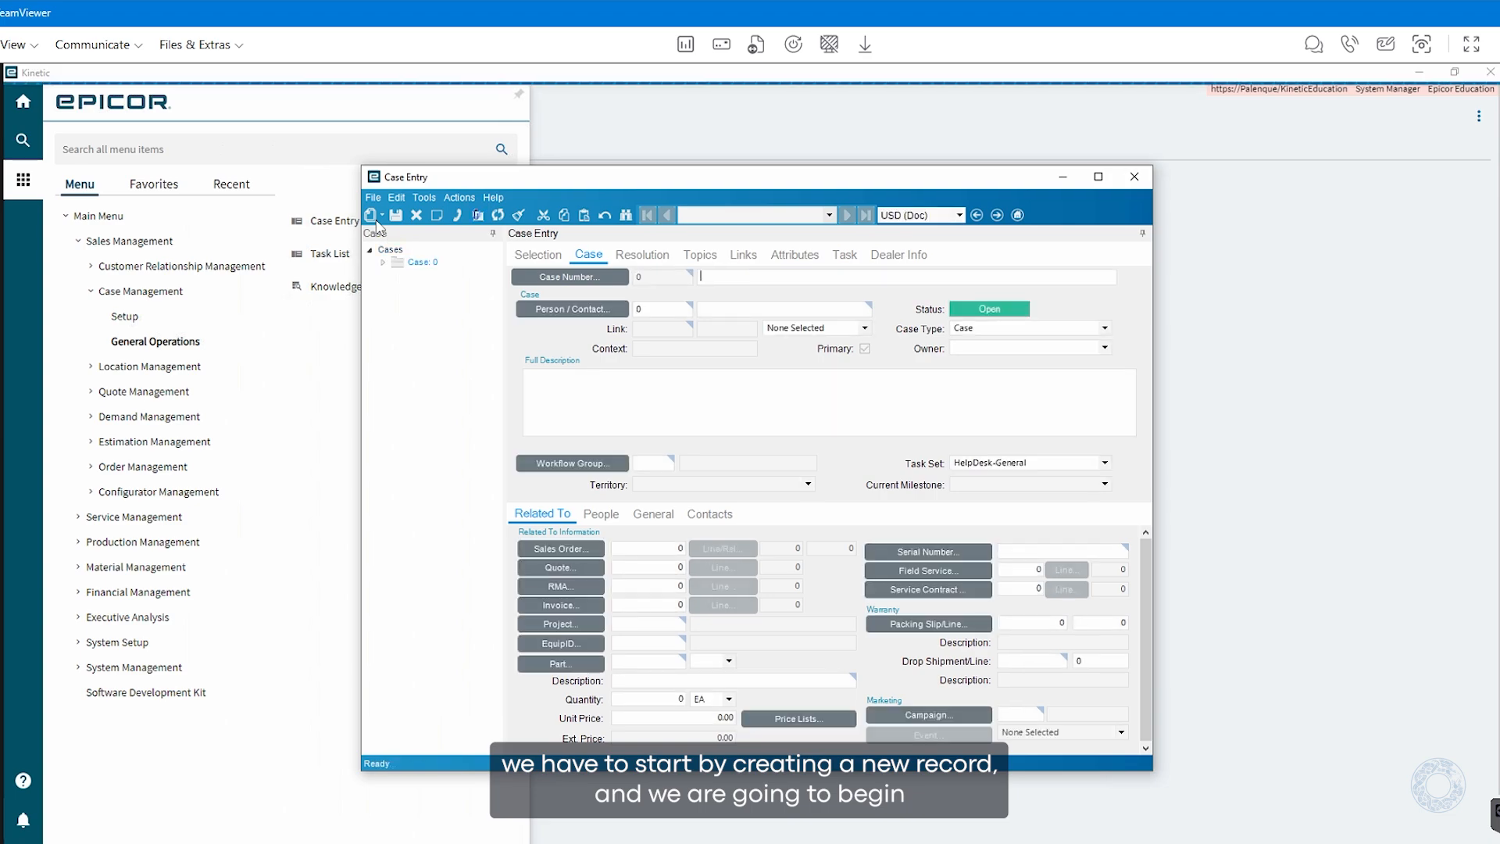
left_click(742, 280)
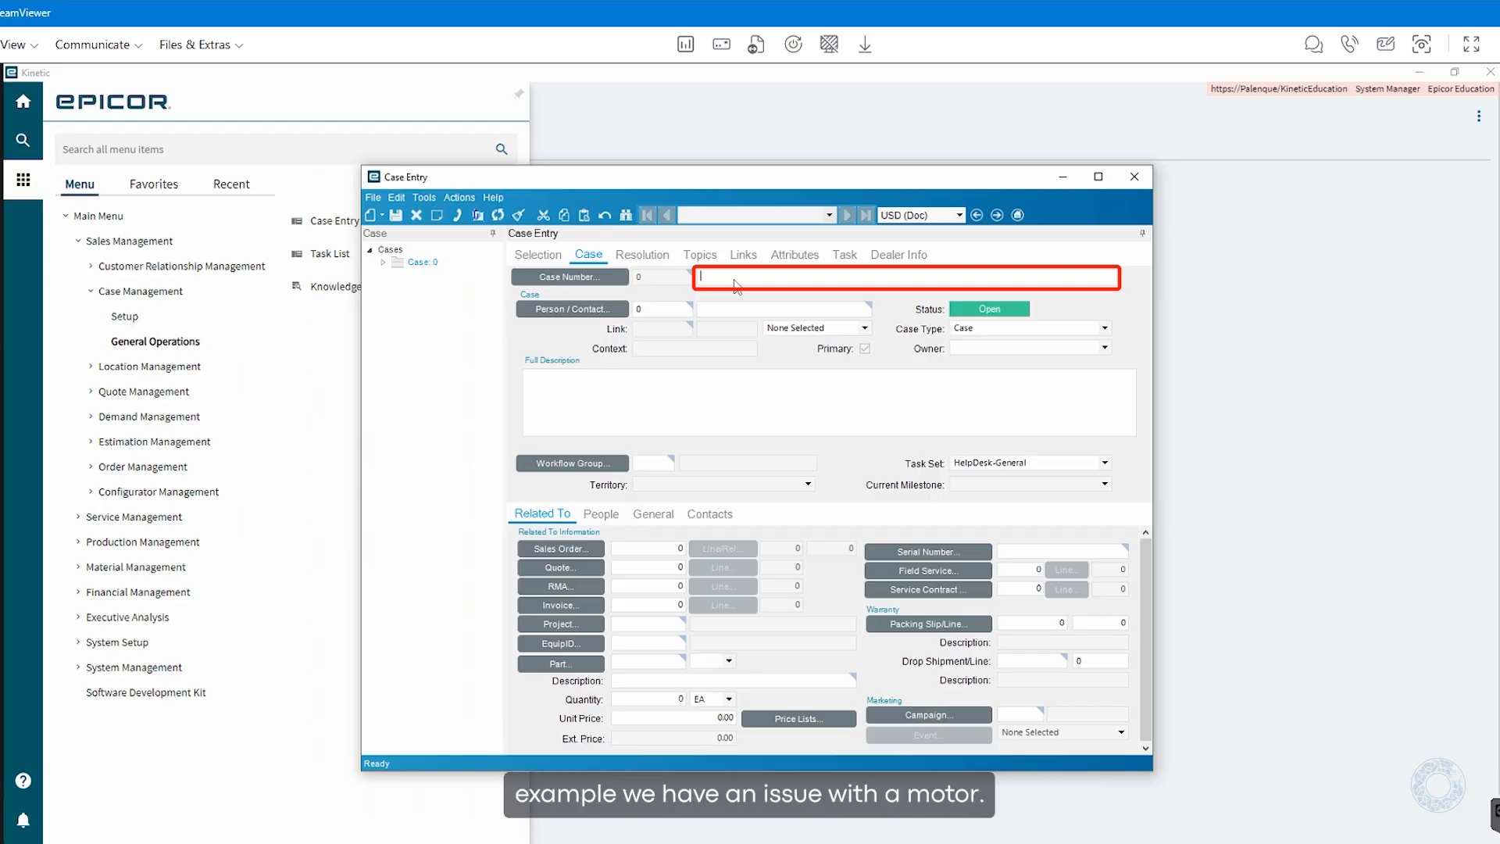
type("issue with motor")
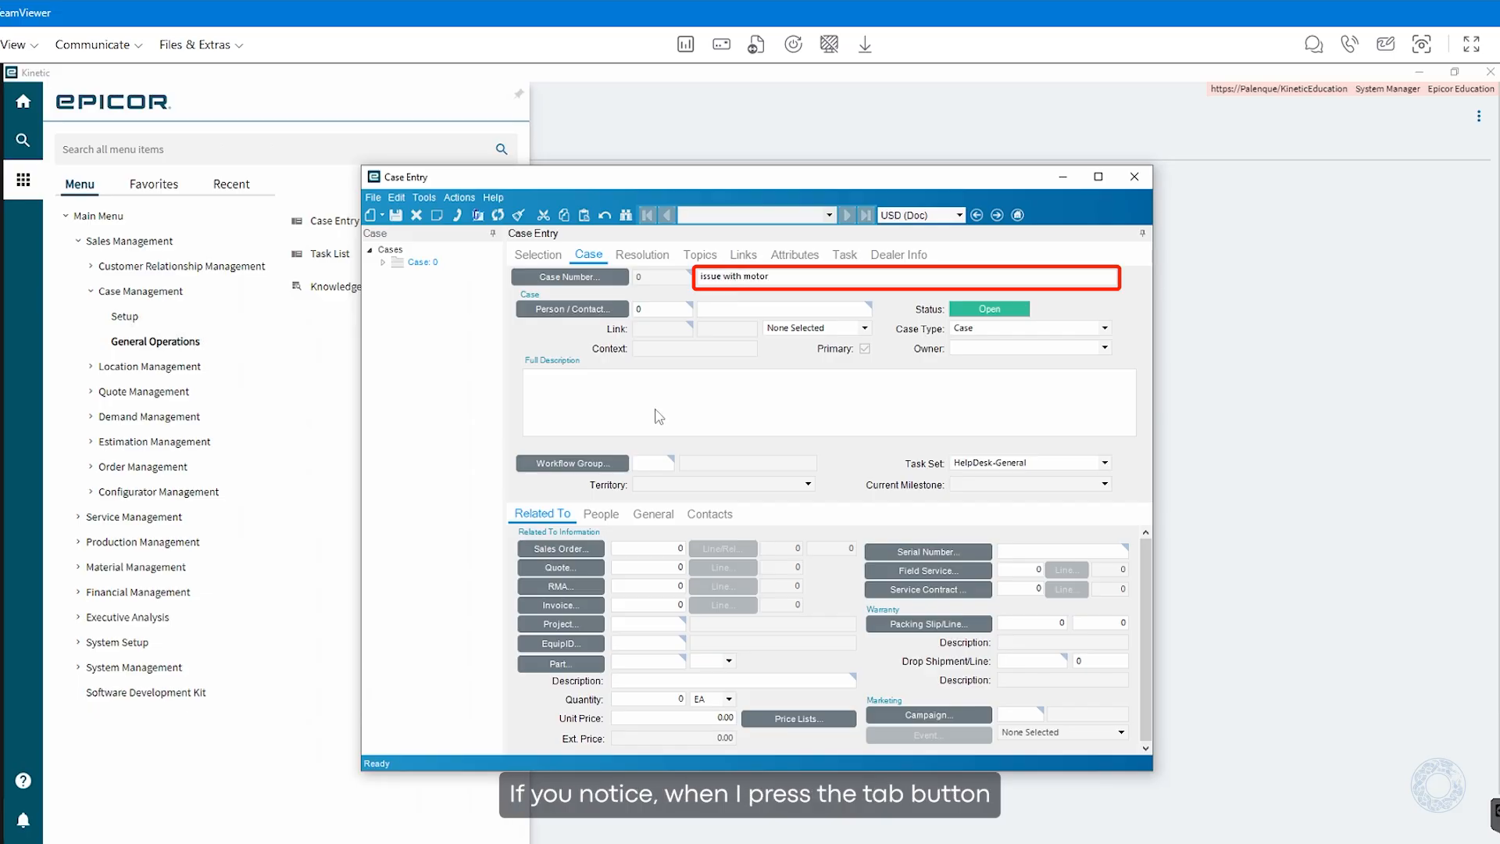
key("Tab")
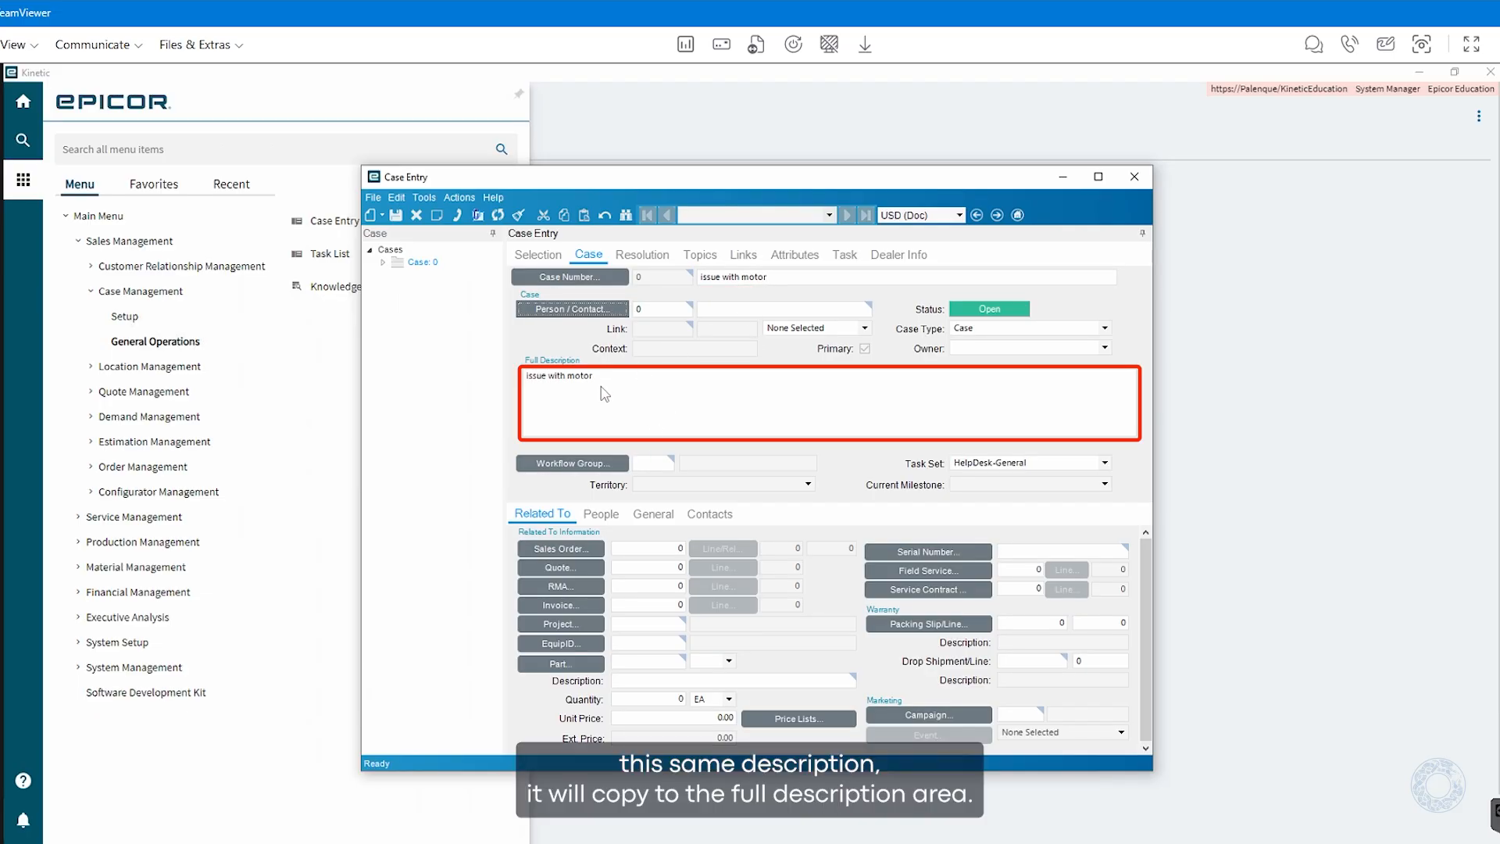
Step: Extend the case's full description below "issue with motor" with a long placeholder run of x characters
left_click(629, 375)
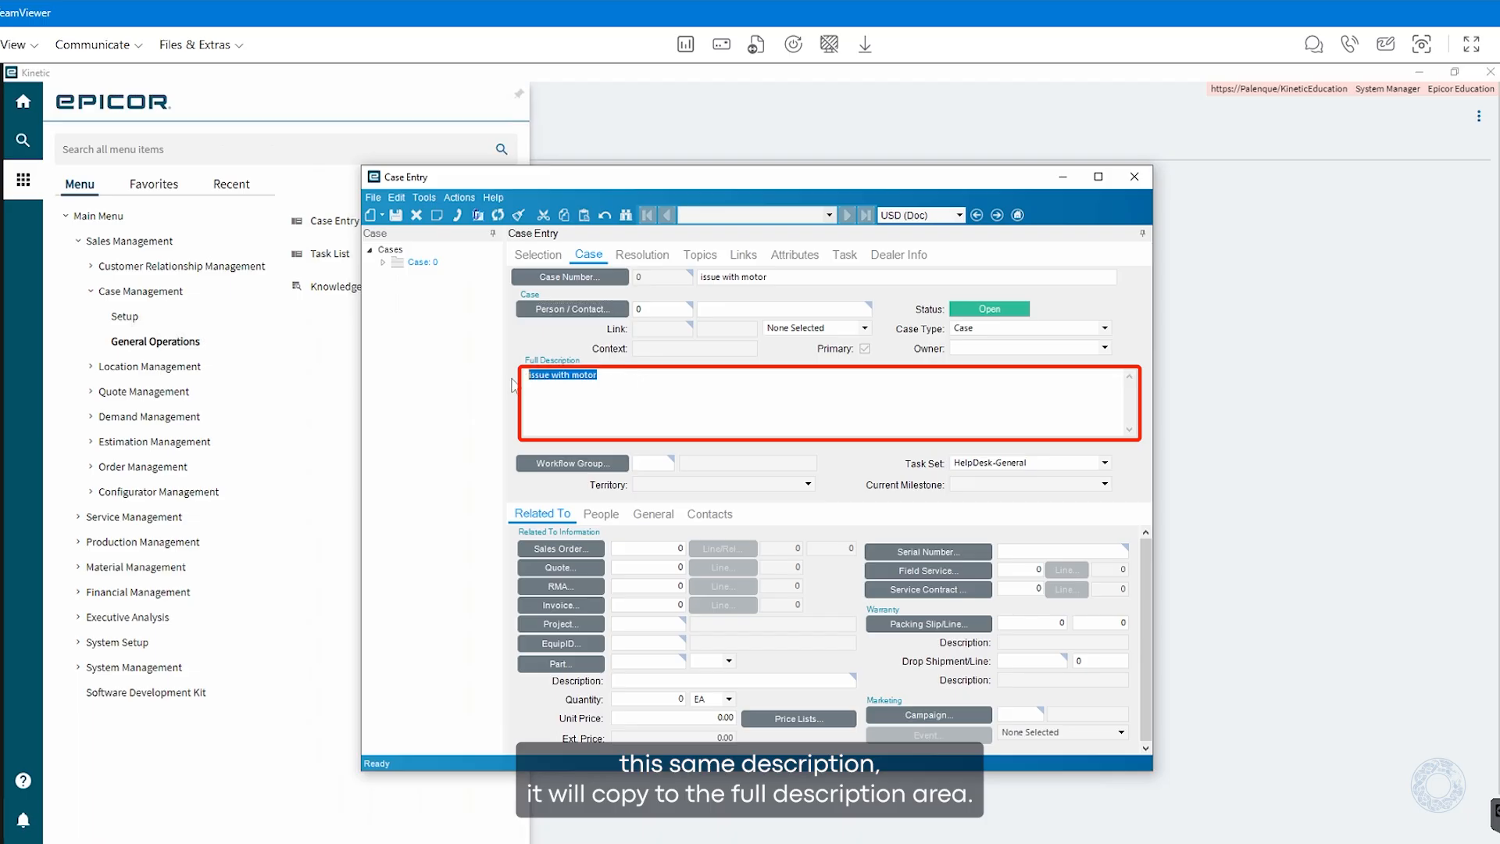
left_click(644, 390)
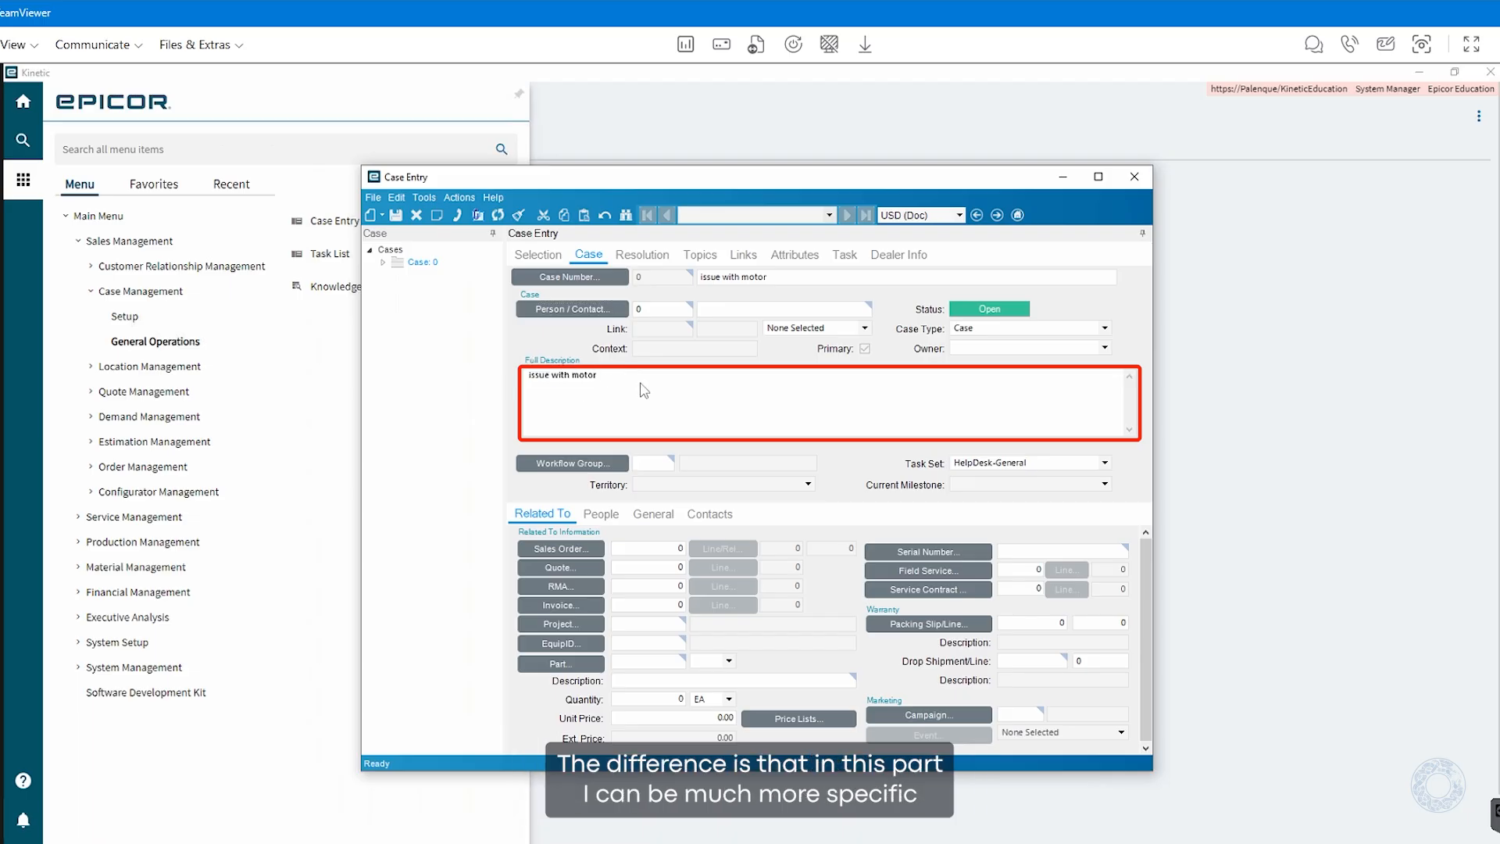
type("xxxxxxxxxxxxxxxxxxxxxxxxxxxxxxxxxxxxxxxxxxxxxxxxxxxxxxxxxxxxxxxxxxxxxxxxxxxxxxxxxxxxxxxxxxxxxxxxxxxxxxxxxxxxxxxxxxxxxx")
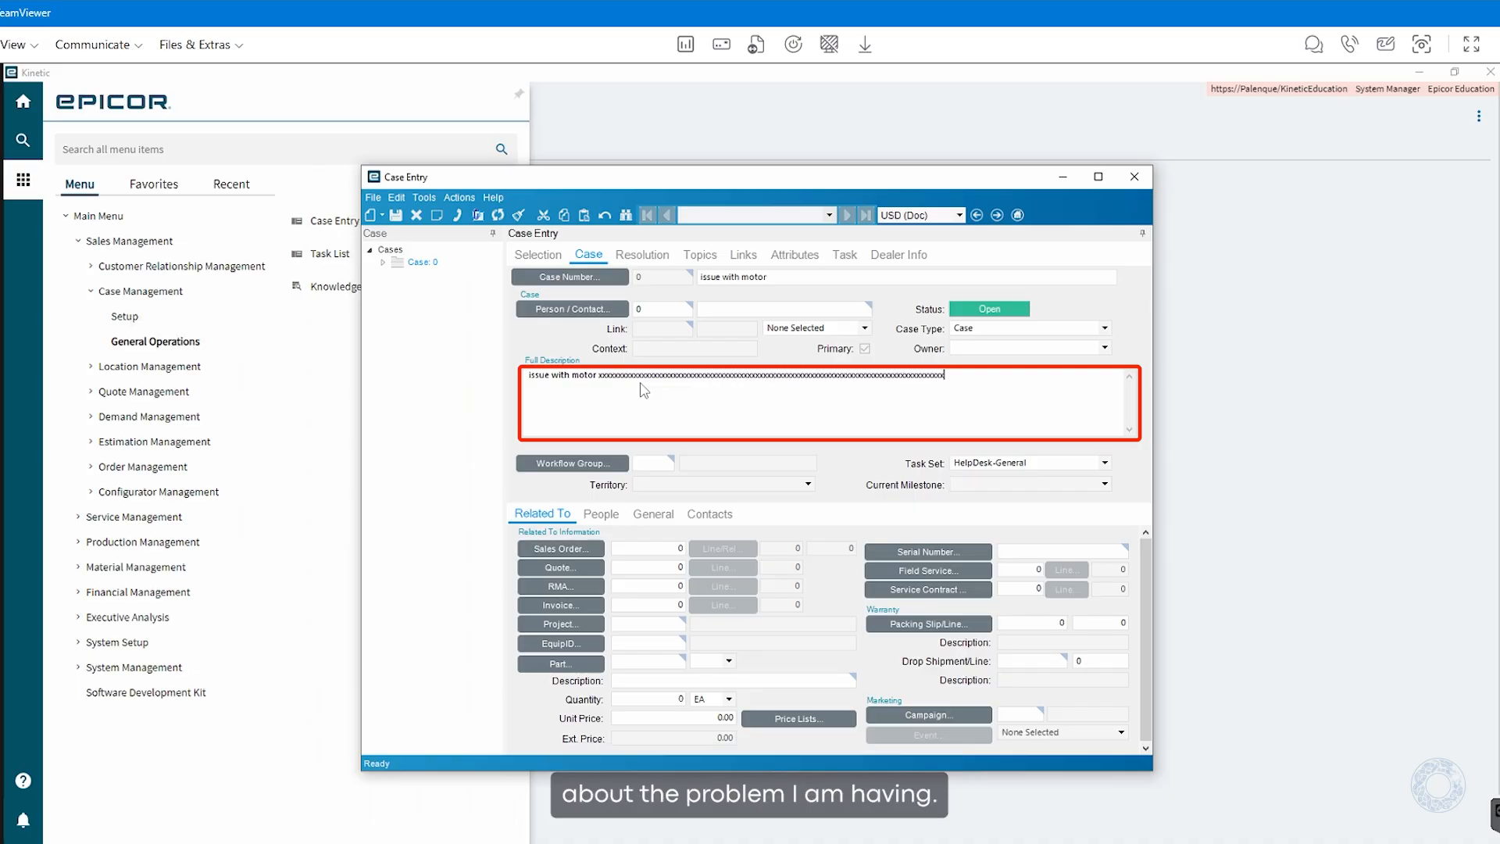
type("xxxxxxxxxxxxxxxxxxxxxxxxxxxxxxxxxxxxxxxxxxxxxxxxxxxxxxxxxxxxxxxxxxxxxxxxx")
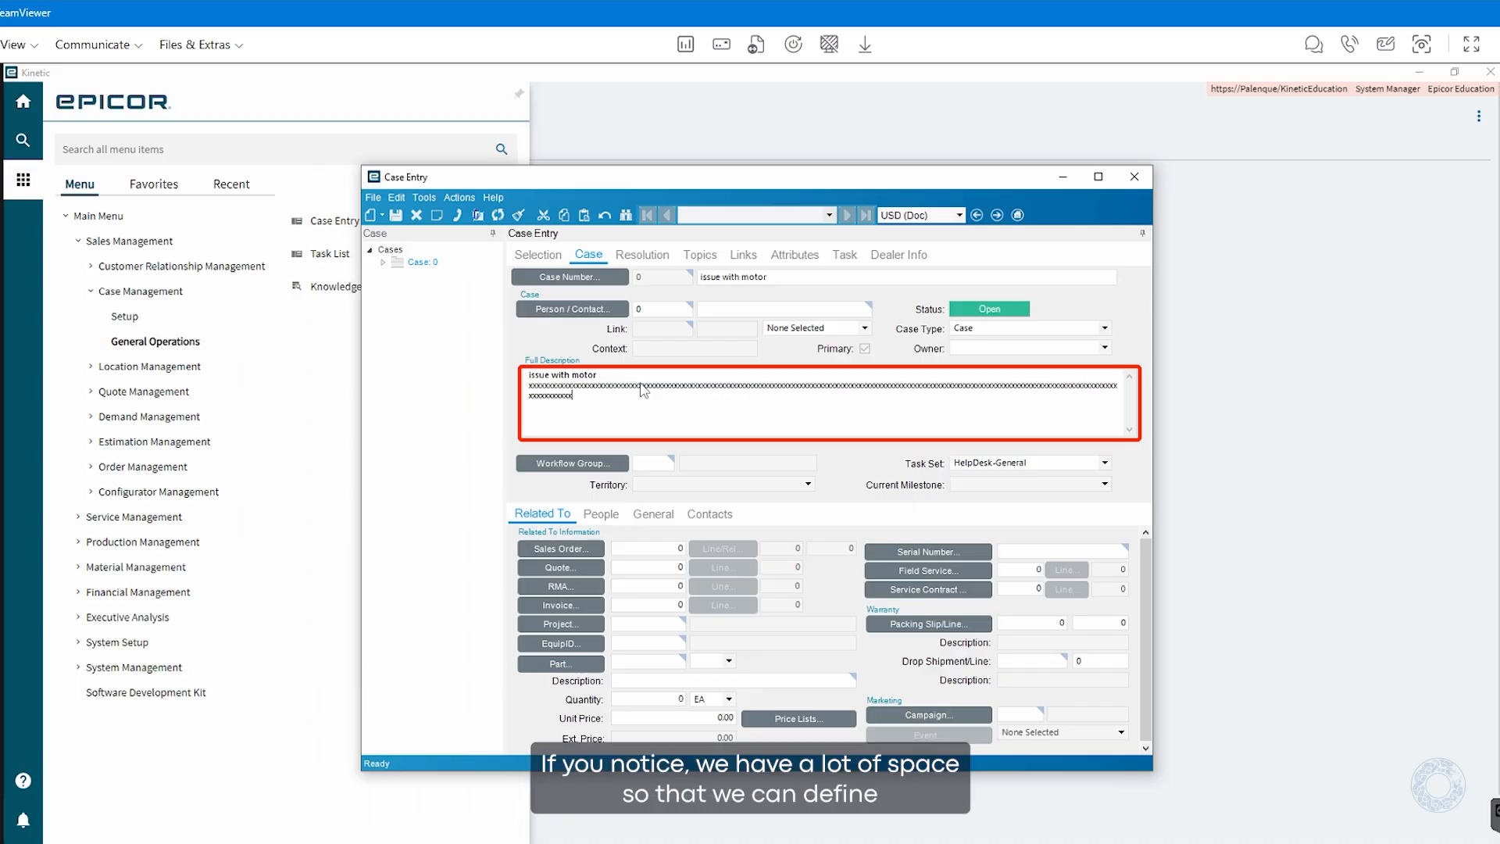
type("xxxxxxxxxxxxxxxxxxxxxxxxxxxxxxxxxxxxxxxxxxxxxxxxxxxxxxxxxxxxxxxxxxxxxxxxxxxxx")
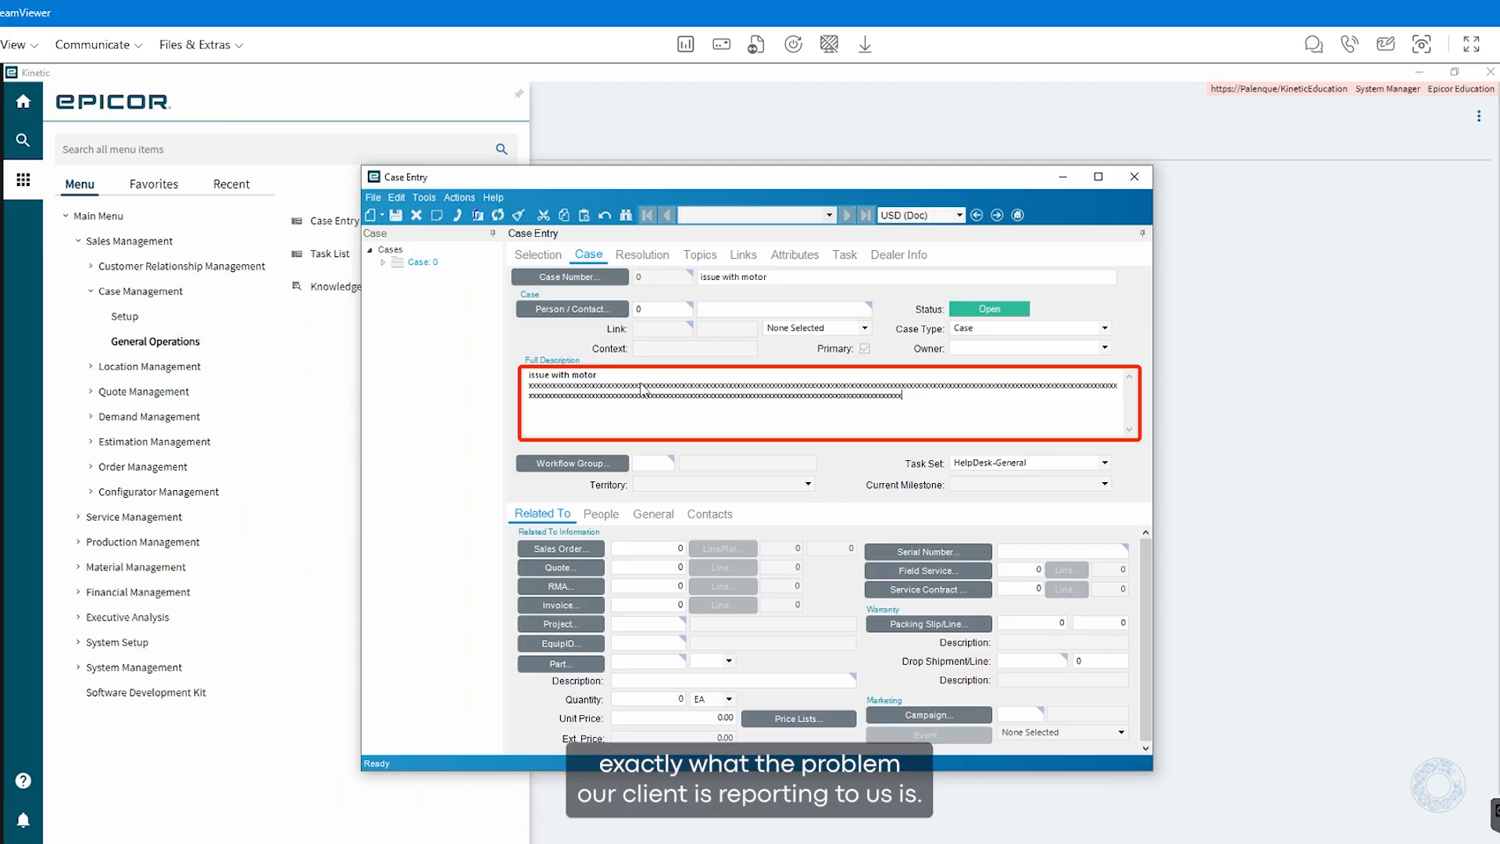
Step: Search for the person reporting the case and assign the customer contact linked to Barriston Engineering
left_click(582, 311)
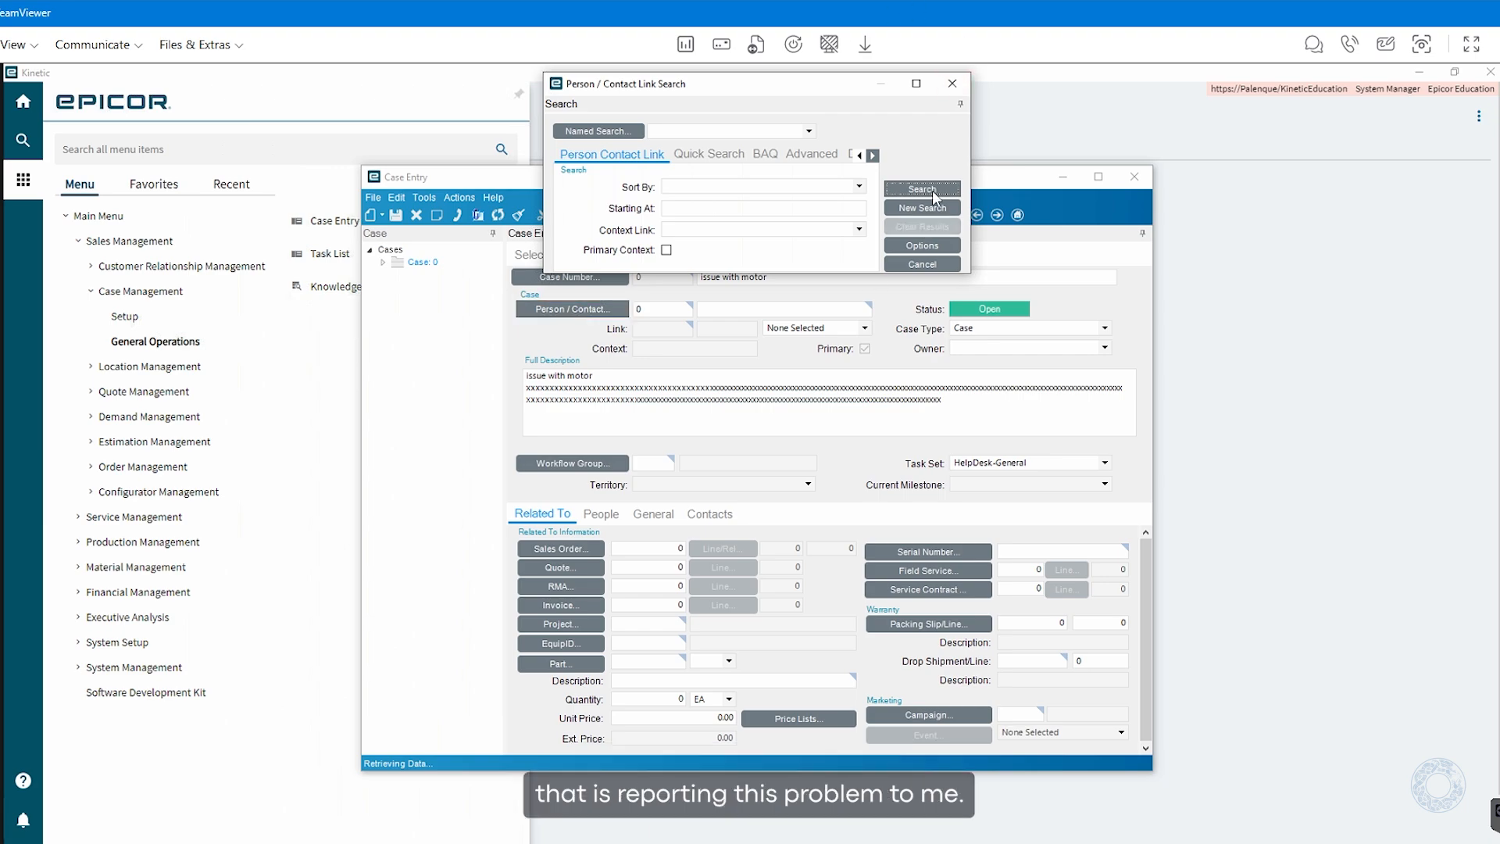
left_click(910, 190)
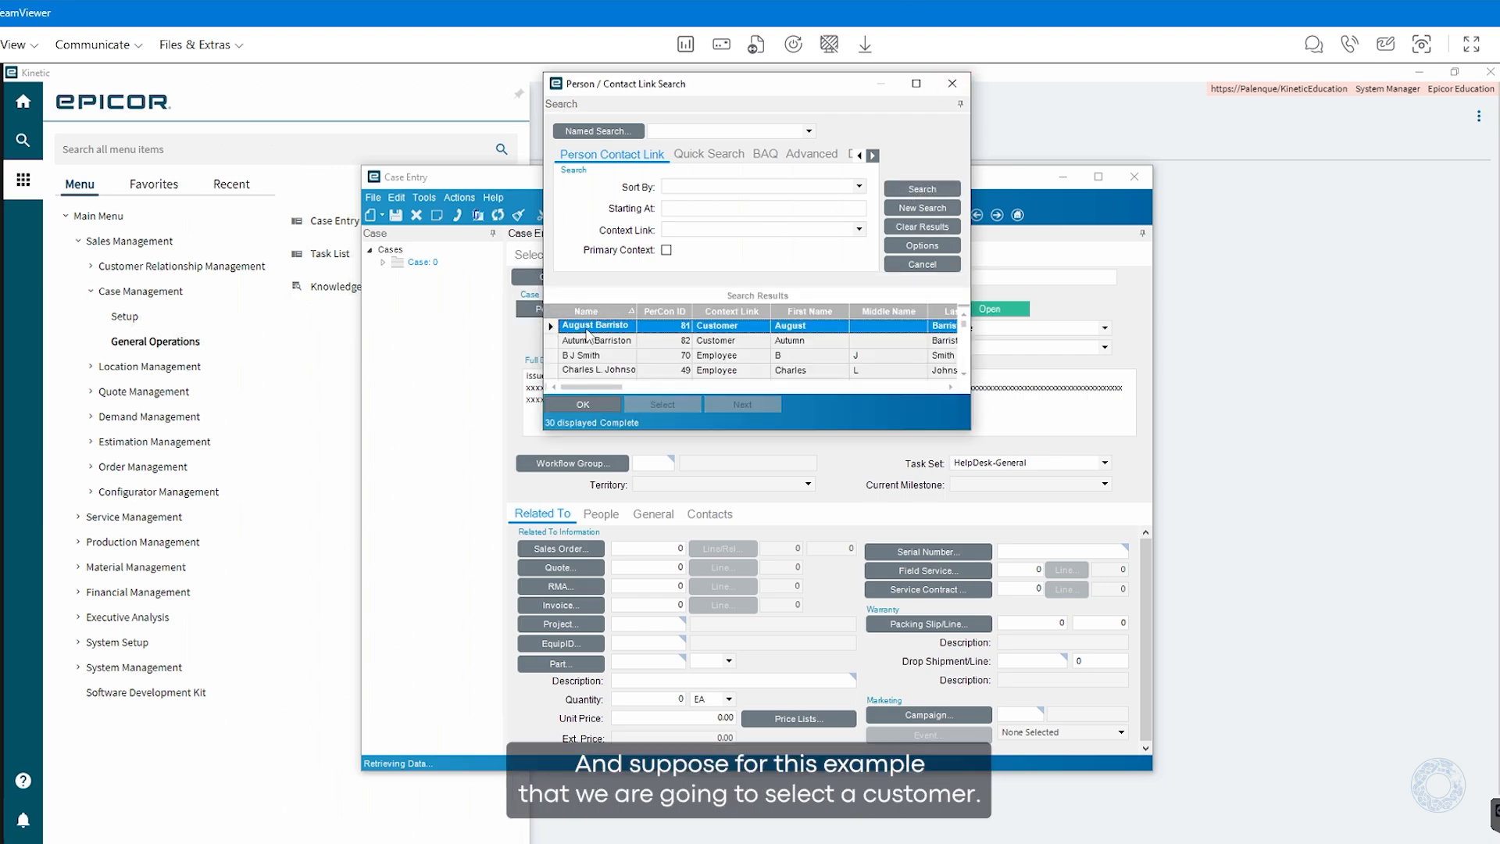
double_click(747, 333)
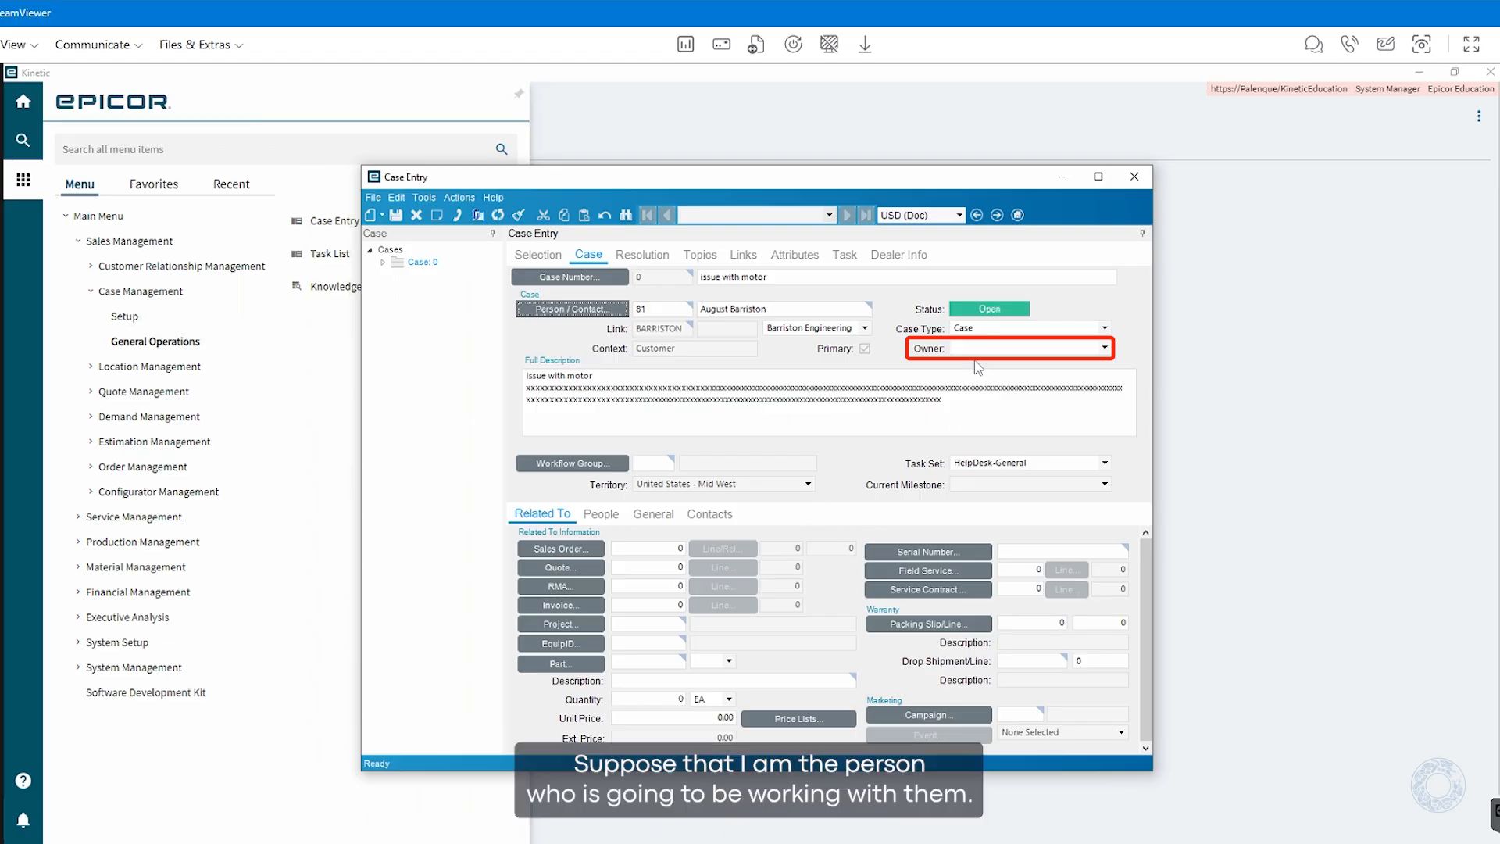
Step: Assign the fourth person in the owner list as the case's owner
left_click(1110, 353)
left_click(1106, 350)
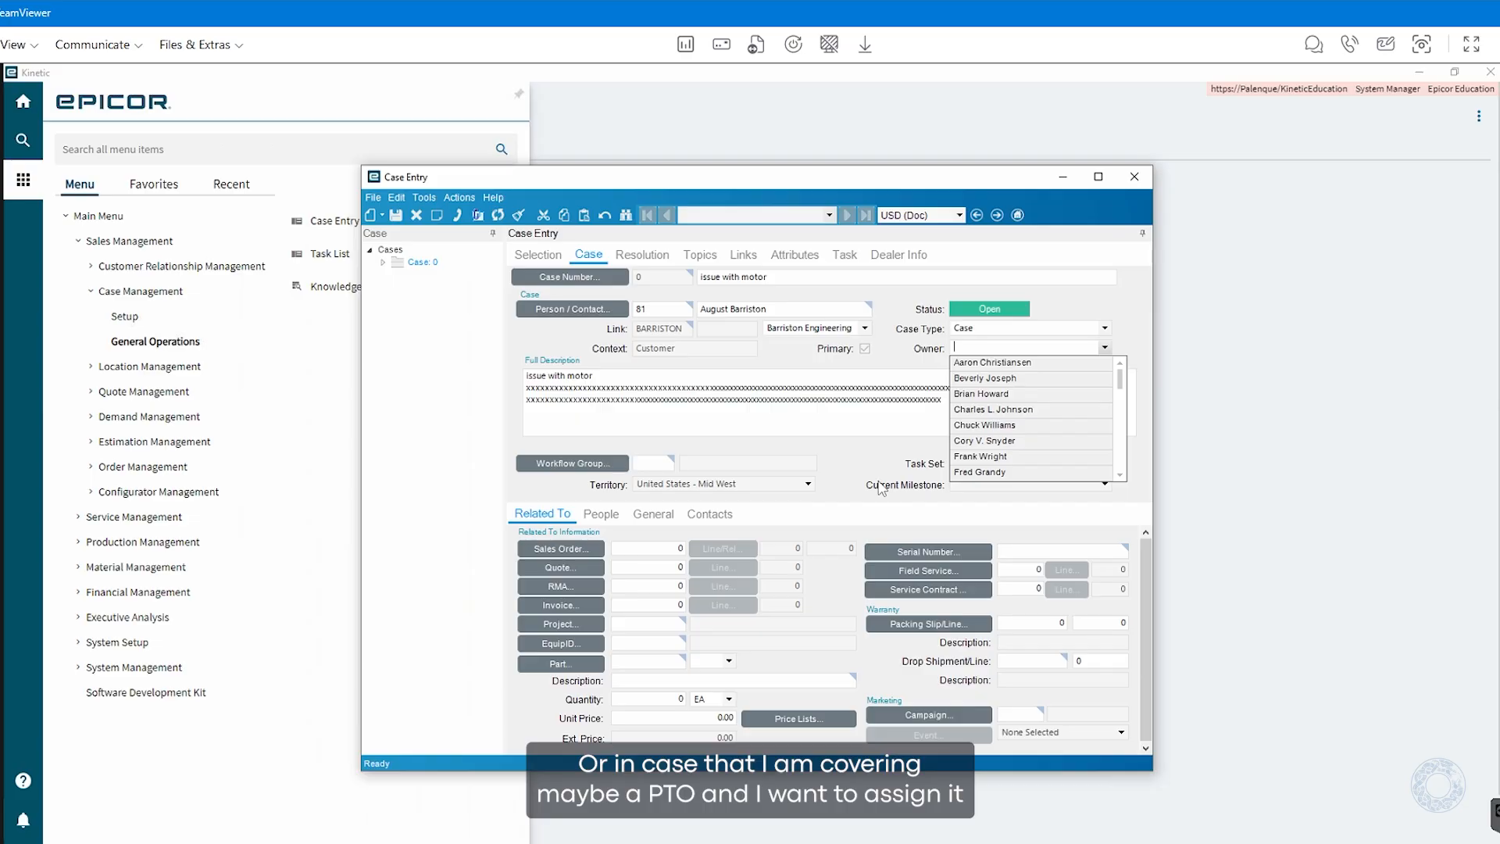
left_click(981, 409)
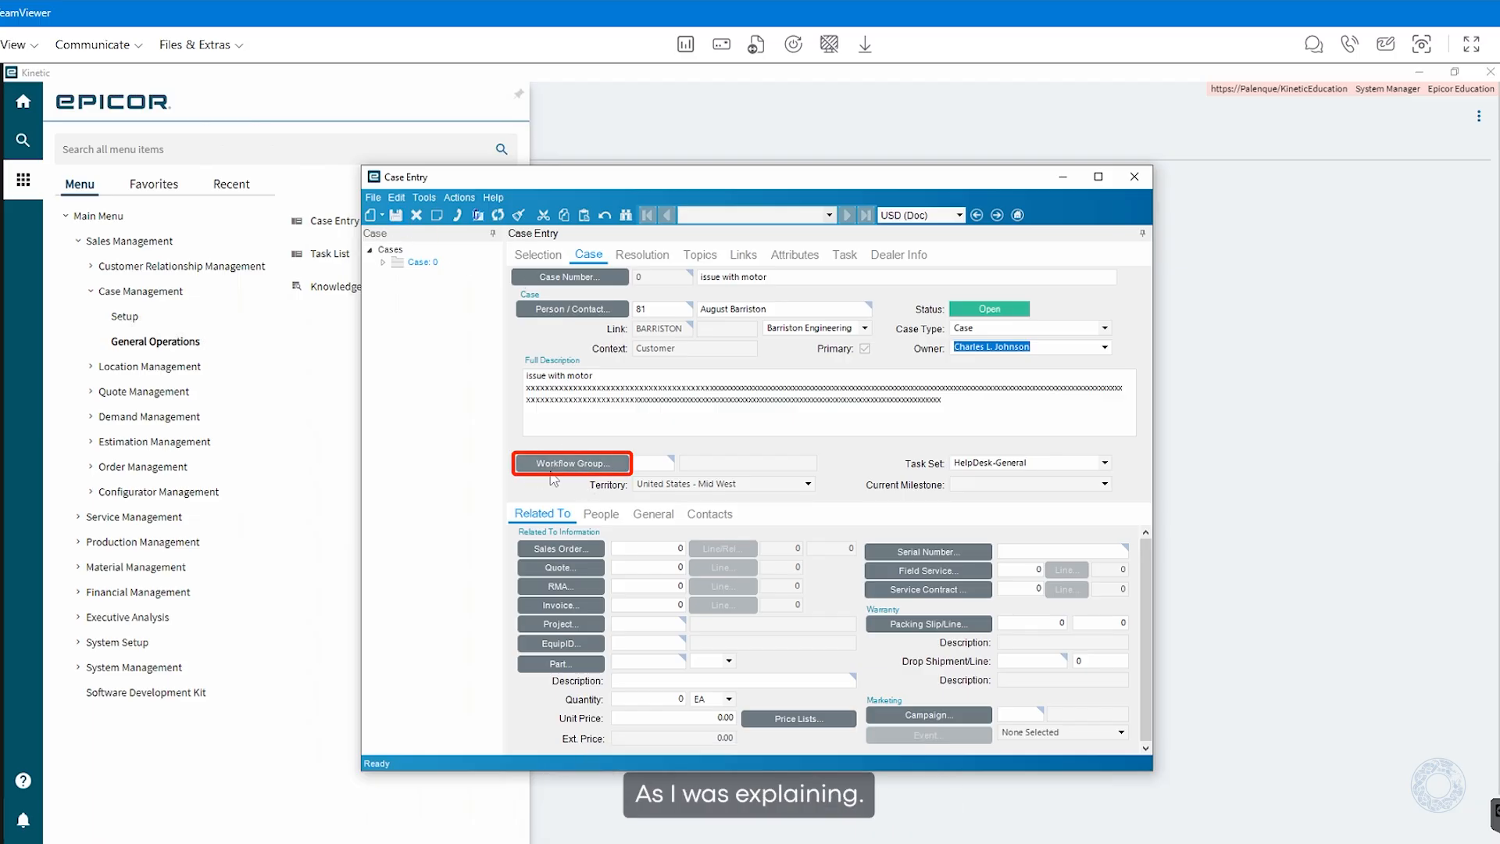
Step: Assign the HDW Help Desk Workflow group to the case and save the record
left_click(612, 470)
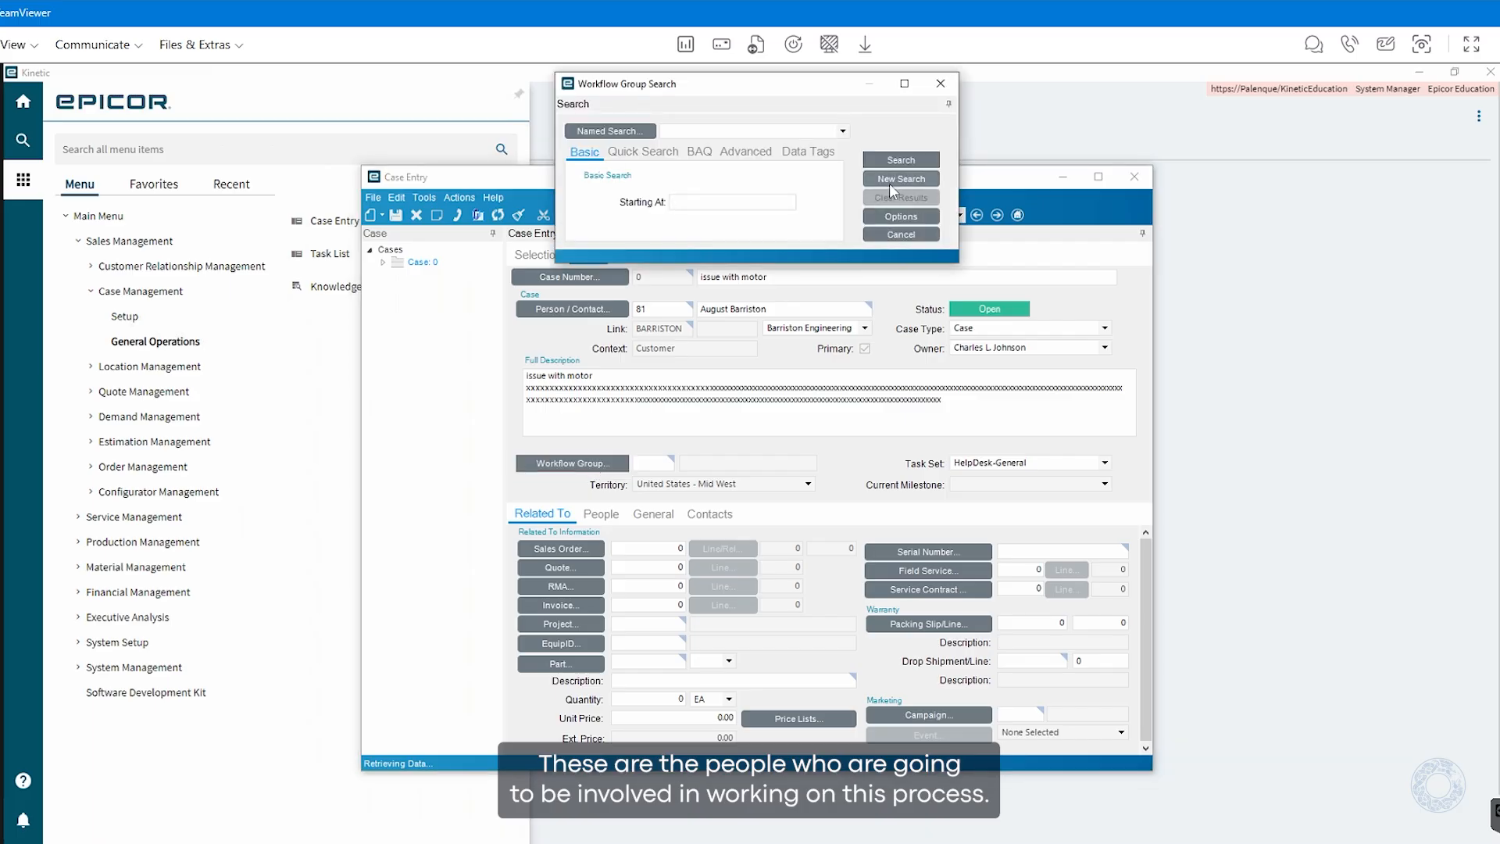
left_click(901, 161)
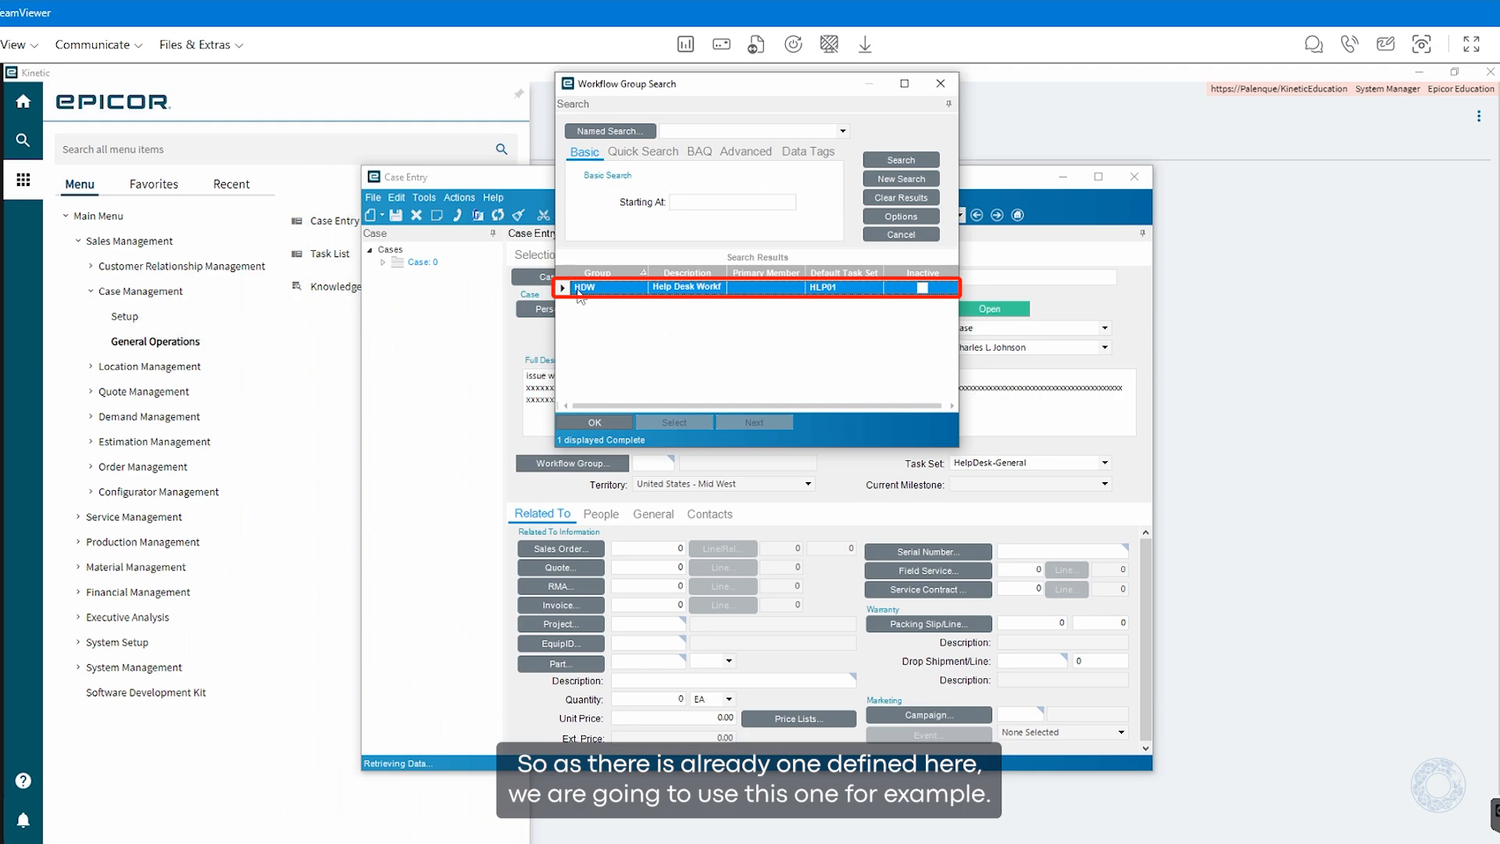
left_click(585, 423)
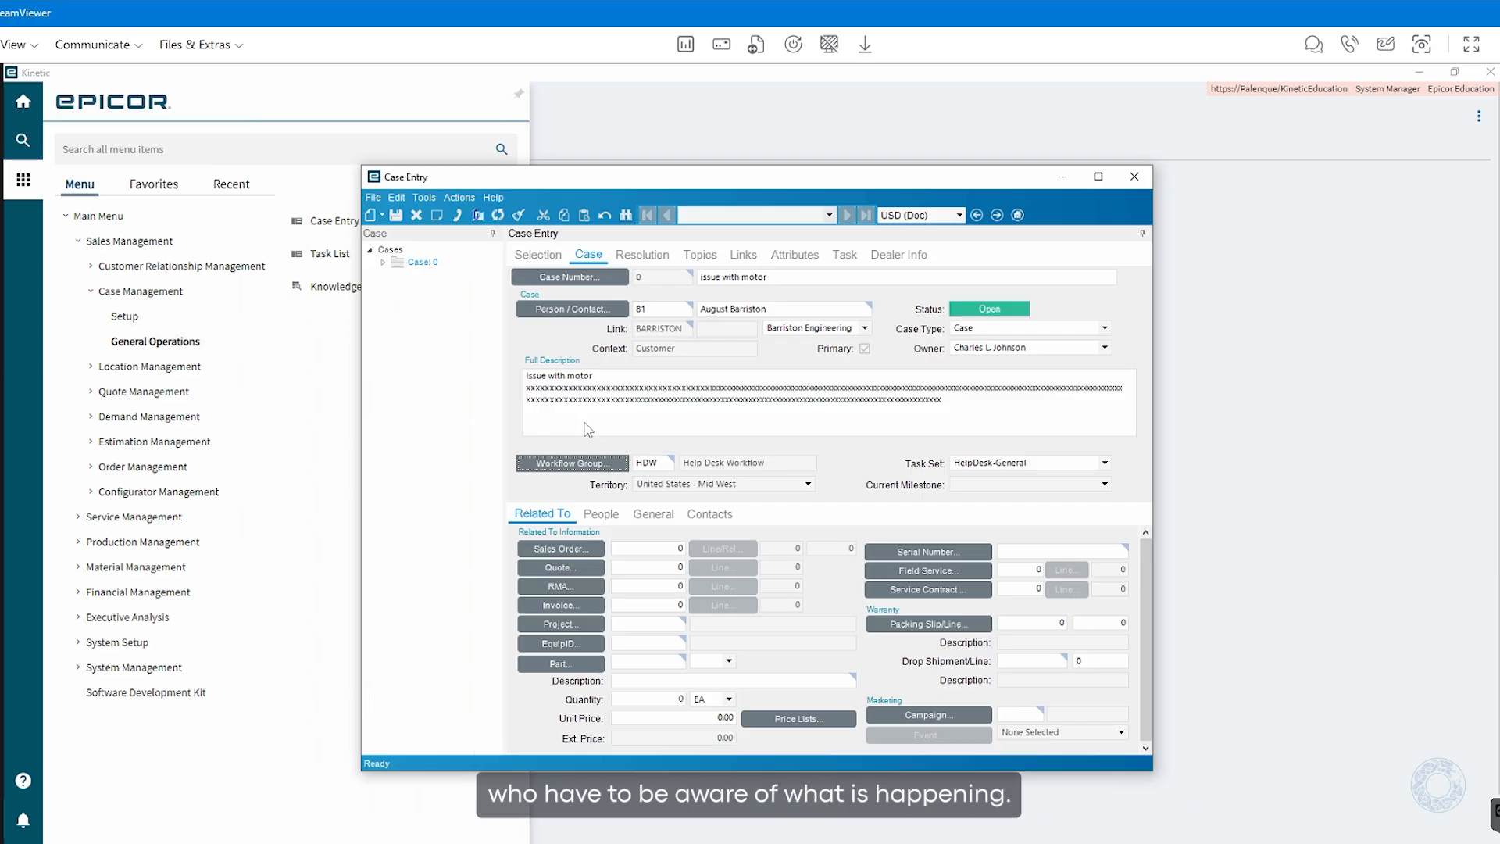
left_click(396, 217)
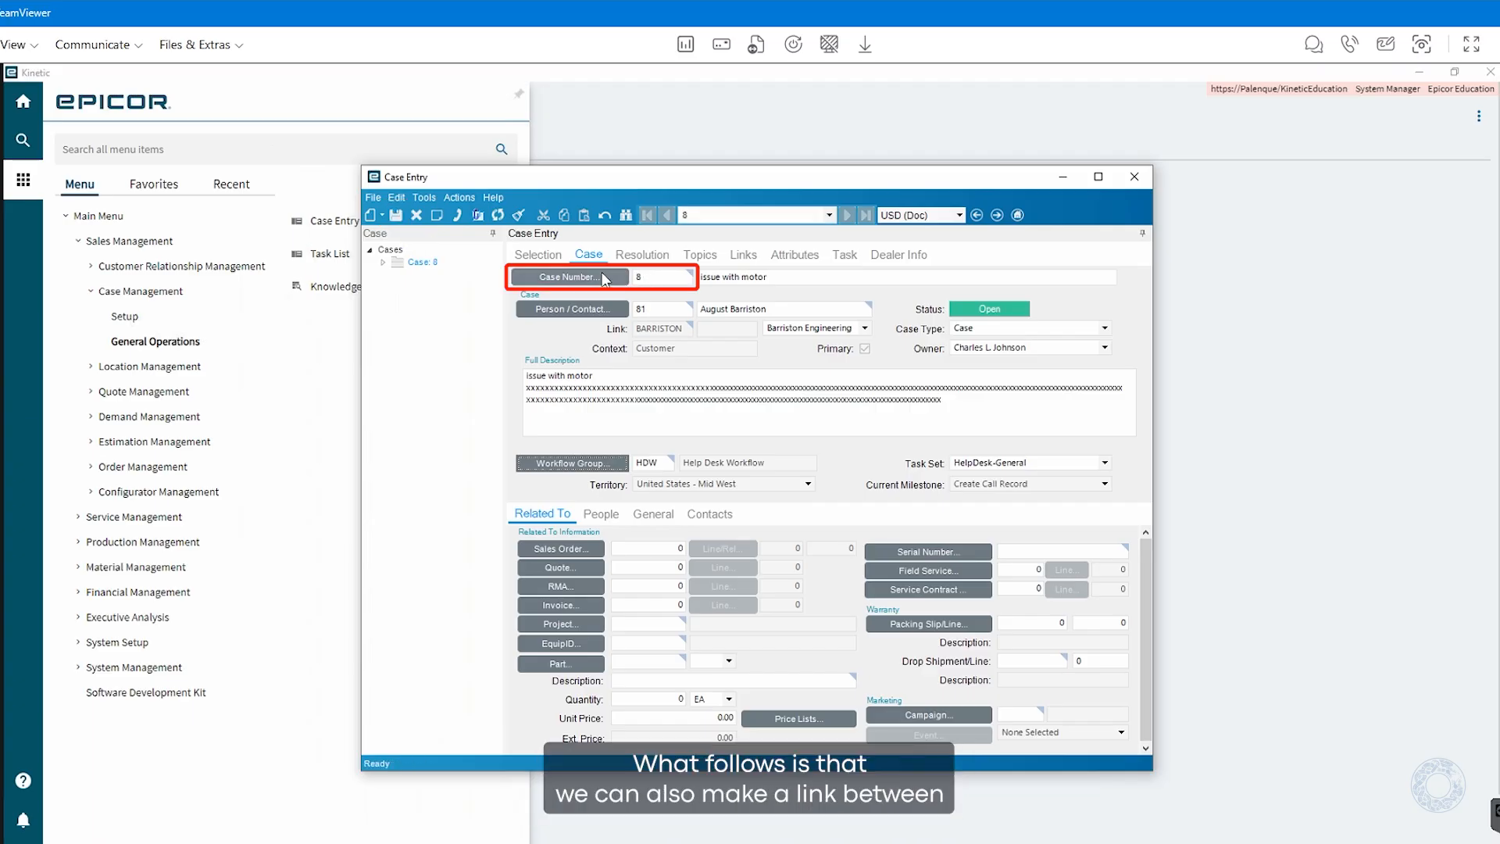
Step: Search for the sales order in which the product was sold, link it to the case, and accept the defaults
left_click(578, 551)
left_click(901, 207)
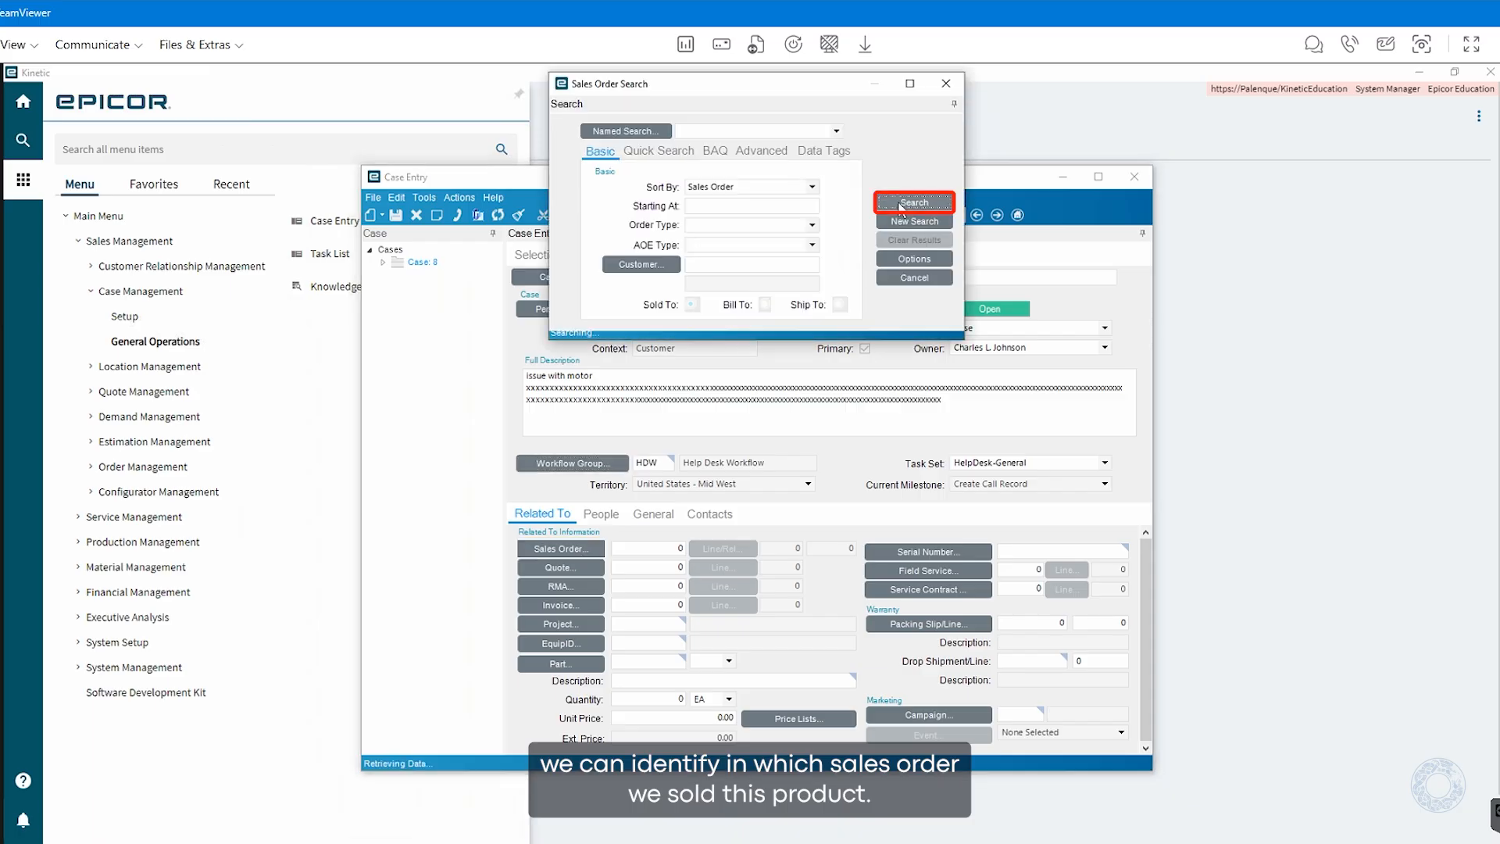
double_click(604, 377)
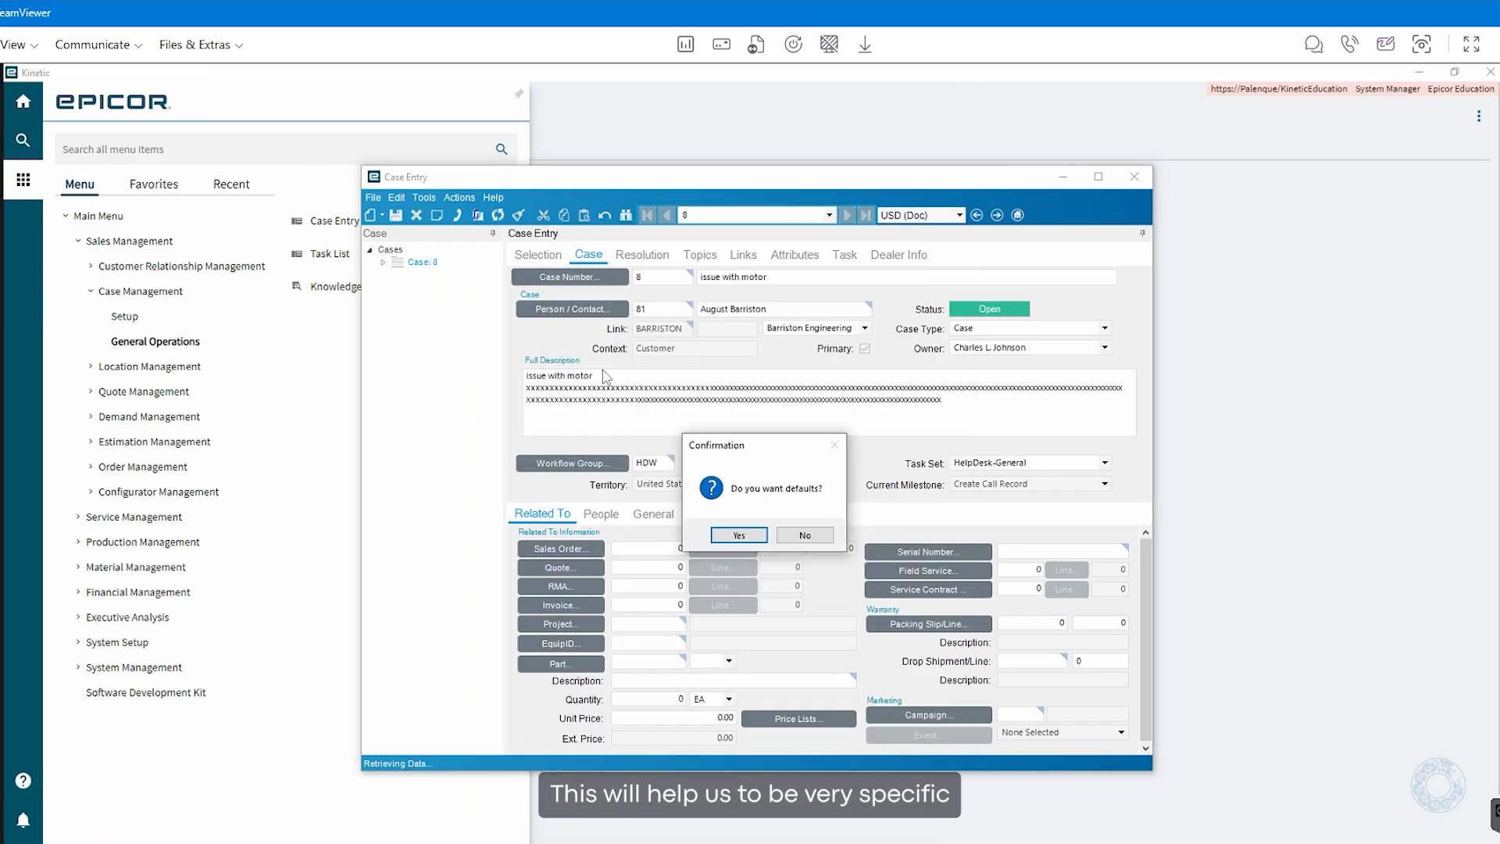
left_click(737, 535)
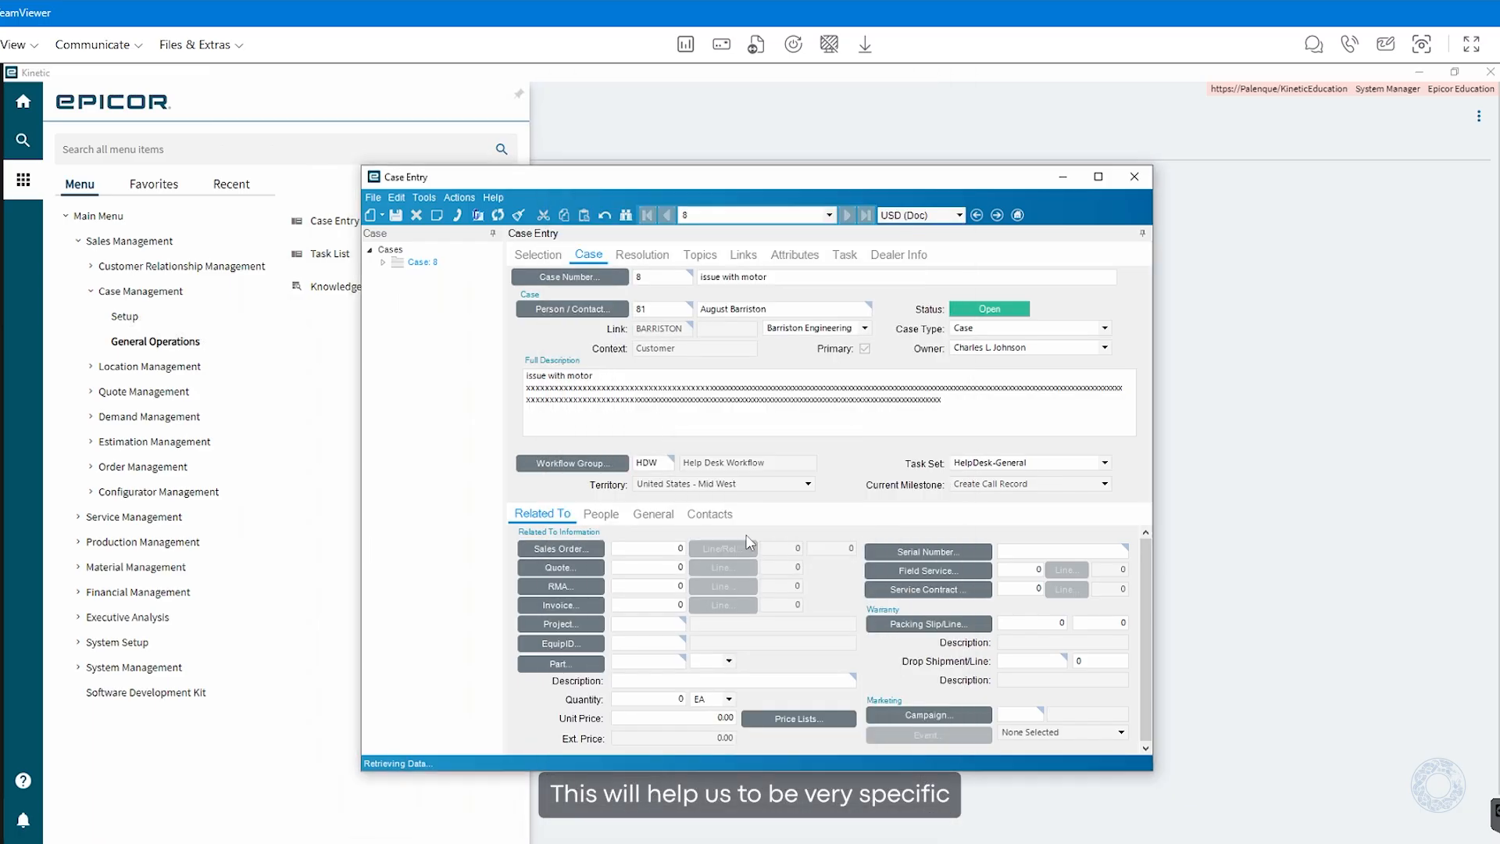
Step: Set the linked sales order's line to 1 and release to 1, accepting the defaults for the order line
left_click(791, 552)
type("1")
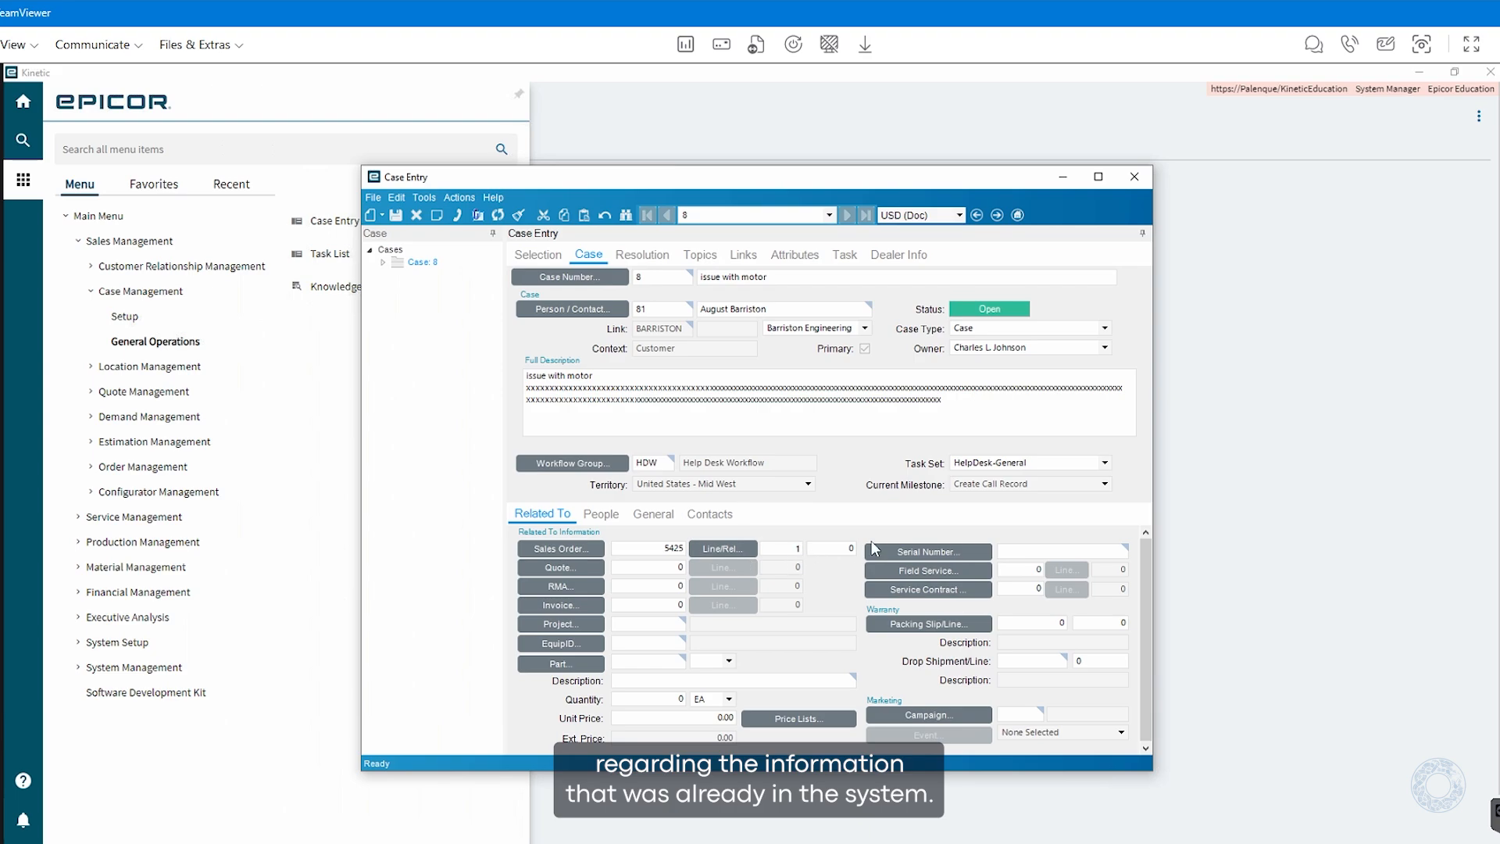
left_click(851, 550)
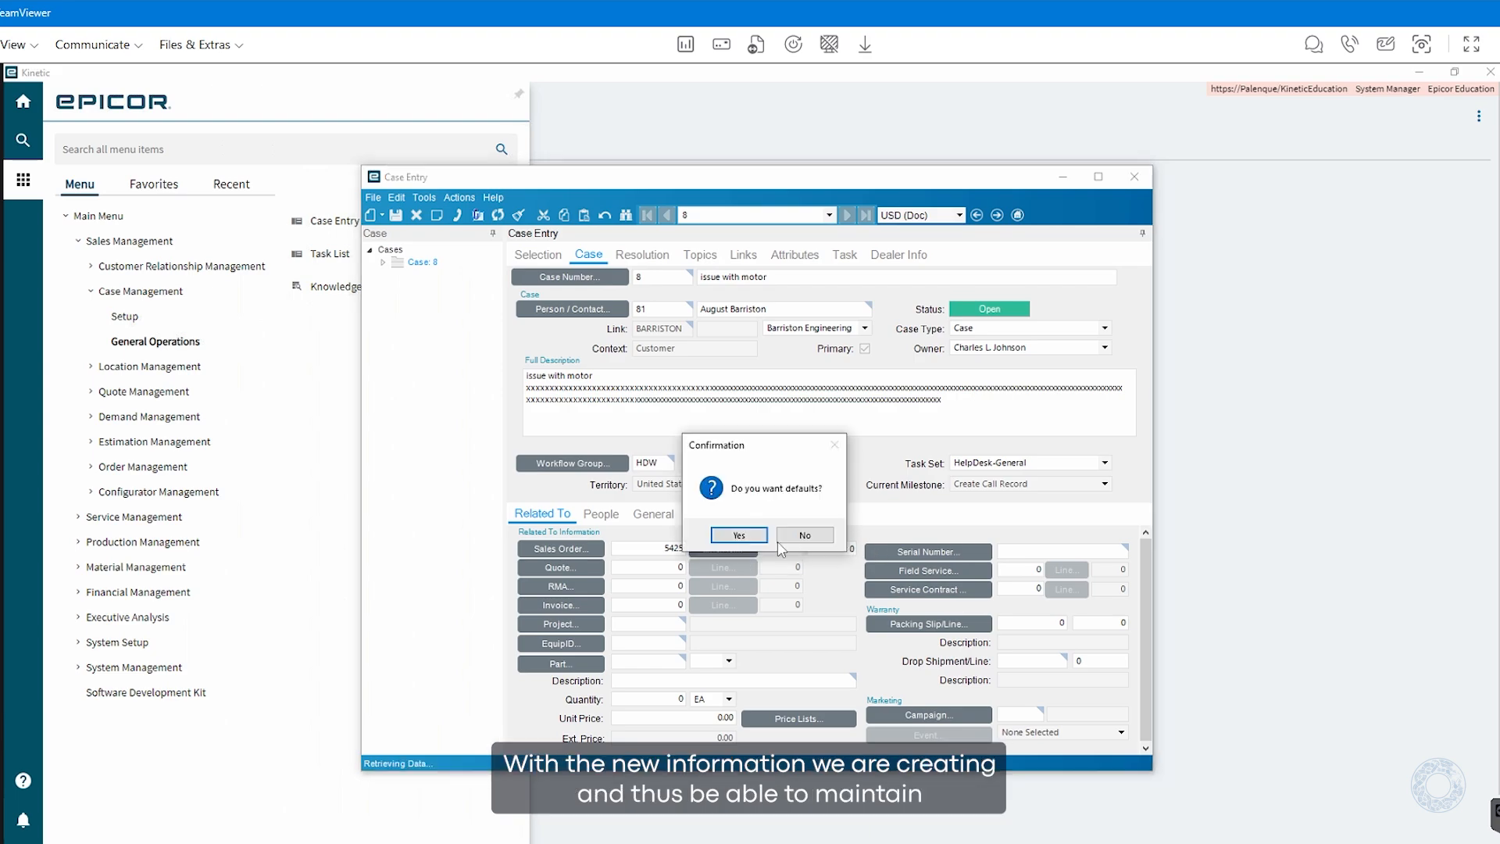
left_click(739, 536)
left_click_drag(846, 550, 869, 547)
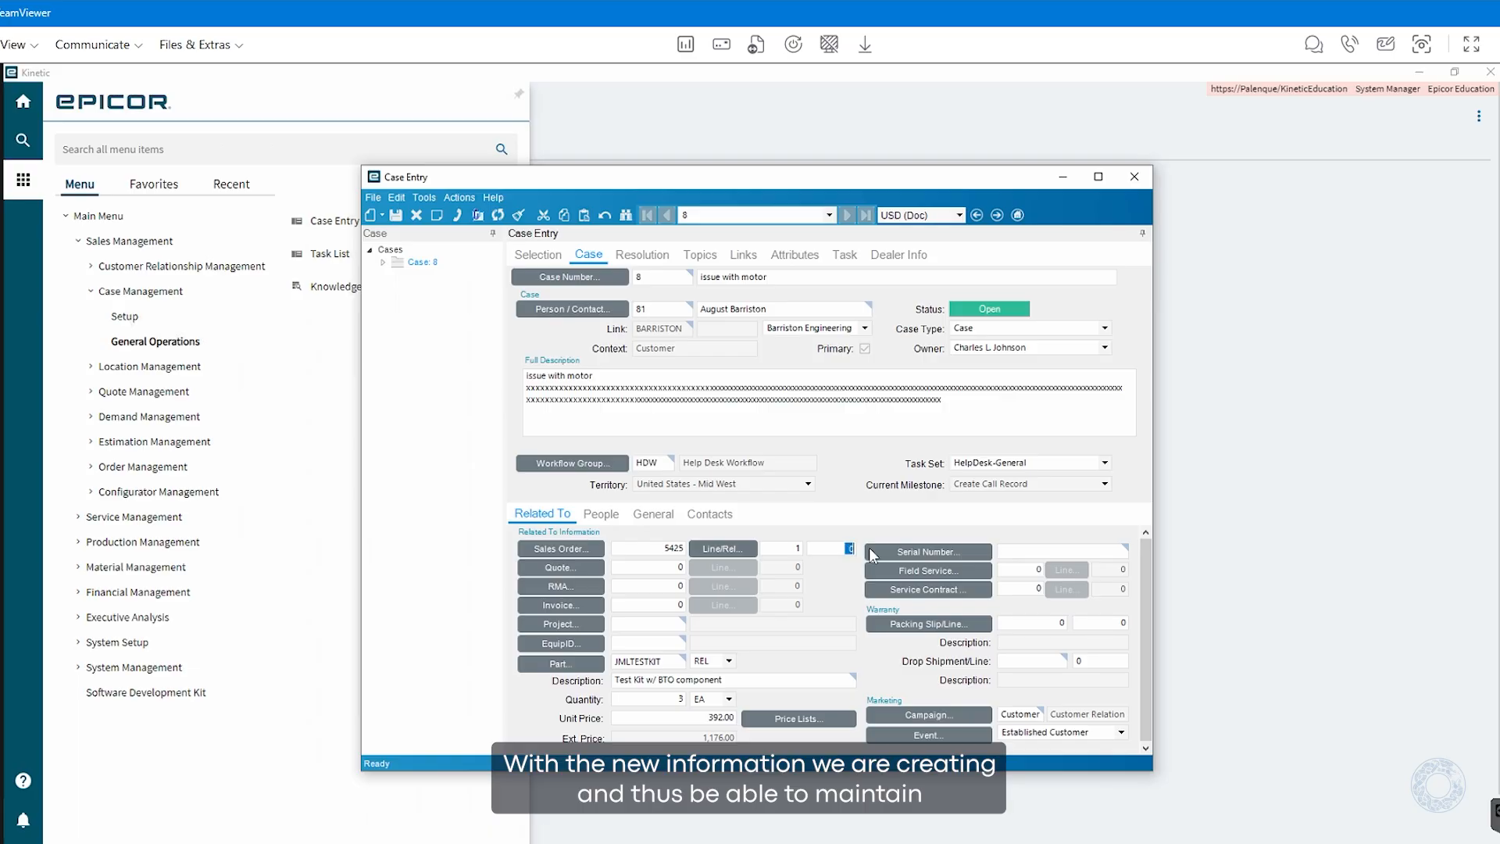
type("1")
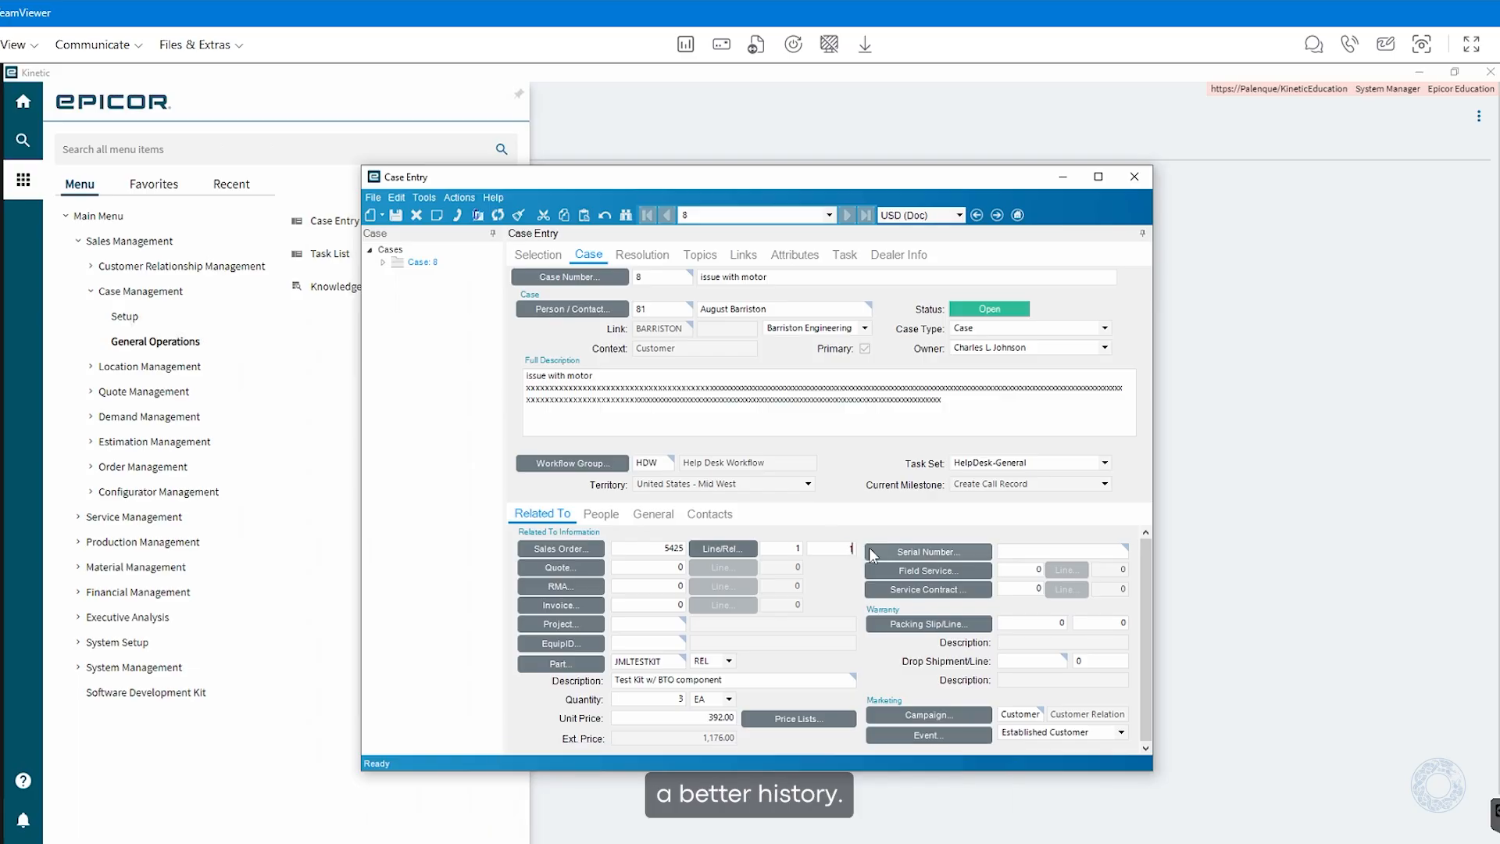
left_click(649, 570)
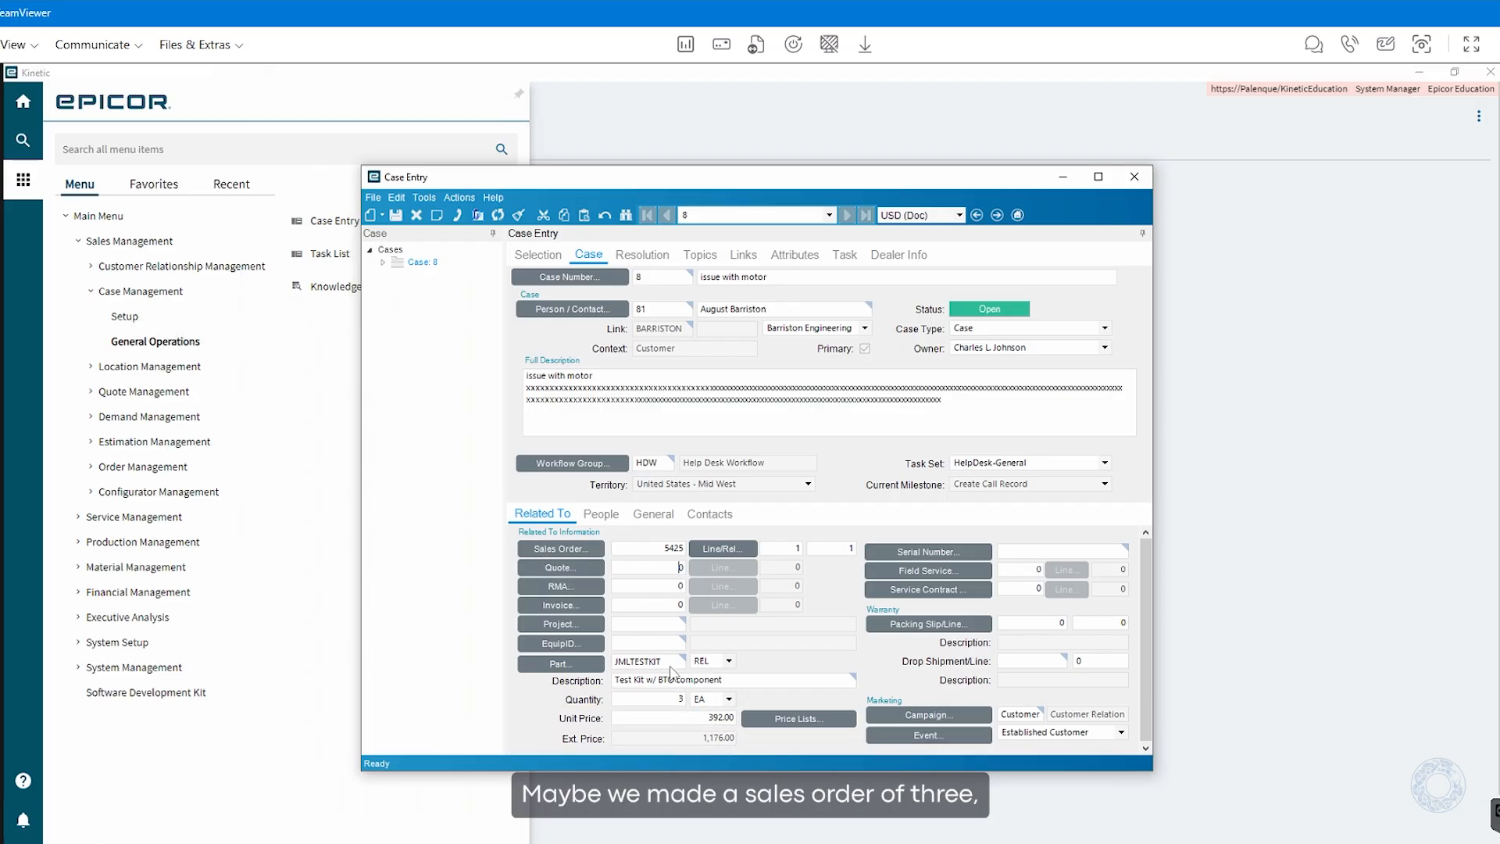
Step: Set the quantity of the part reported in the case to 1
double_click(678, 699)
type("1")
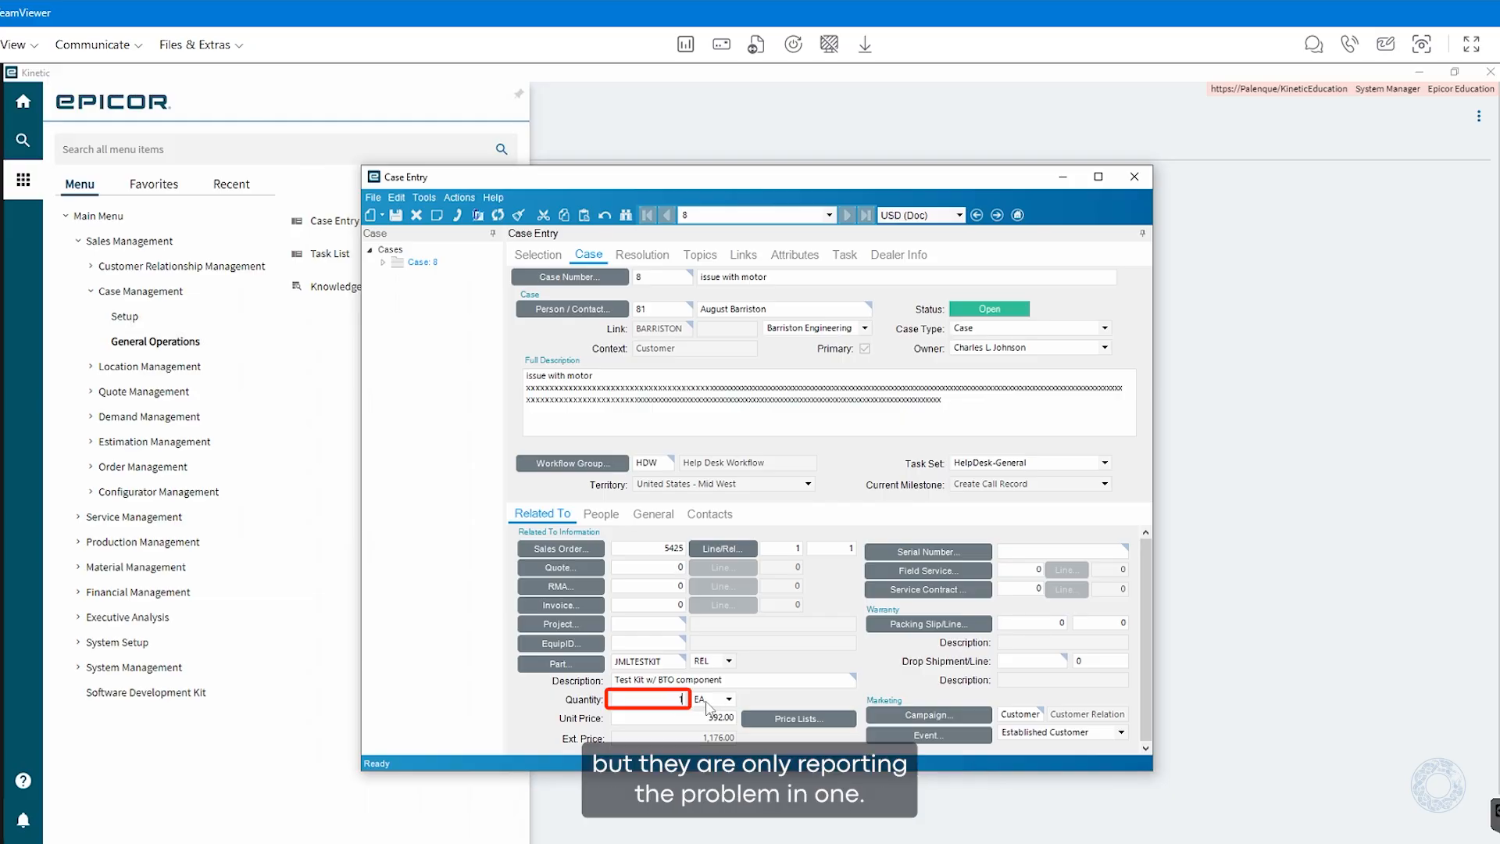
left_click(690, 720)
double_click(677, 700)
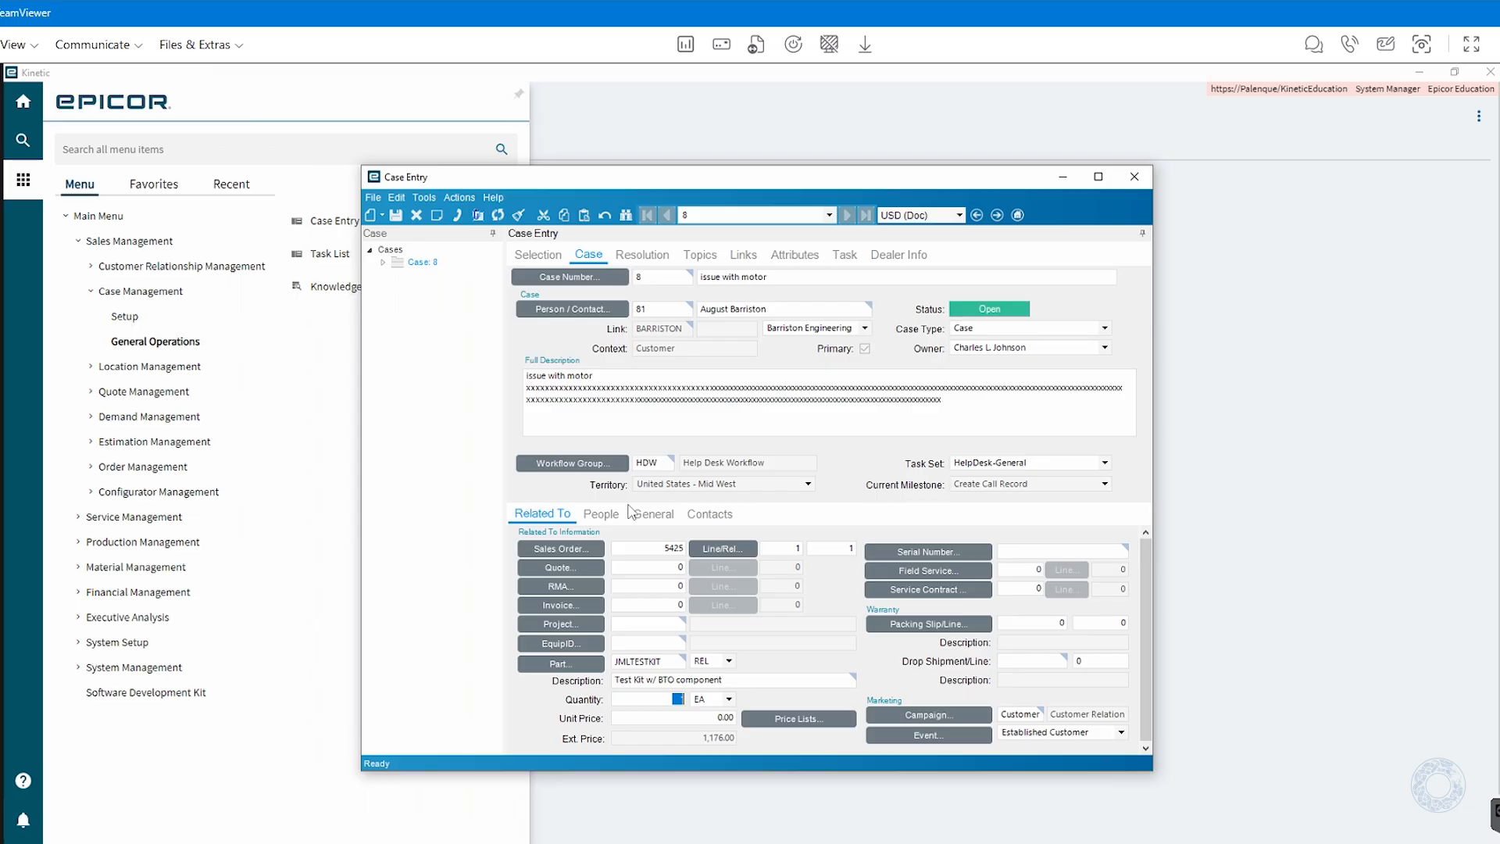
Step: Classify the case with the topics Satellite Dish, Damaged and Exterior, in that order
left_click(694, 261)
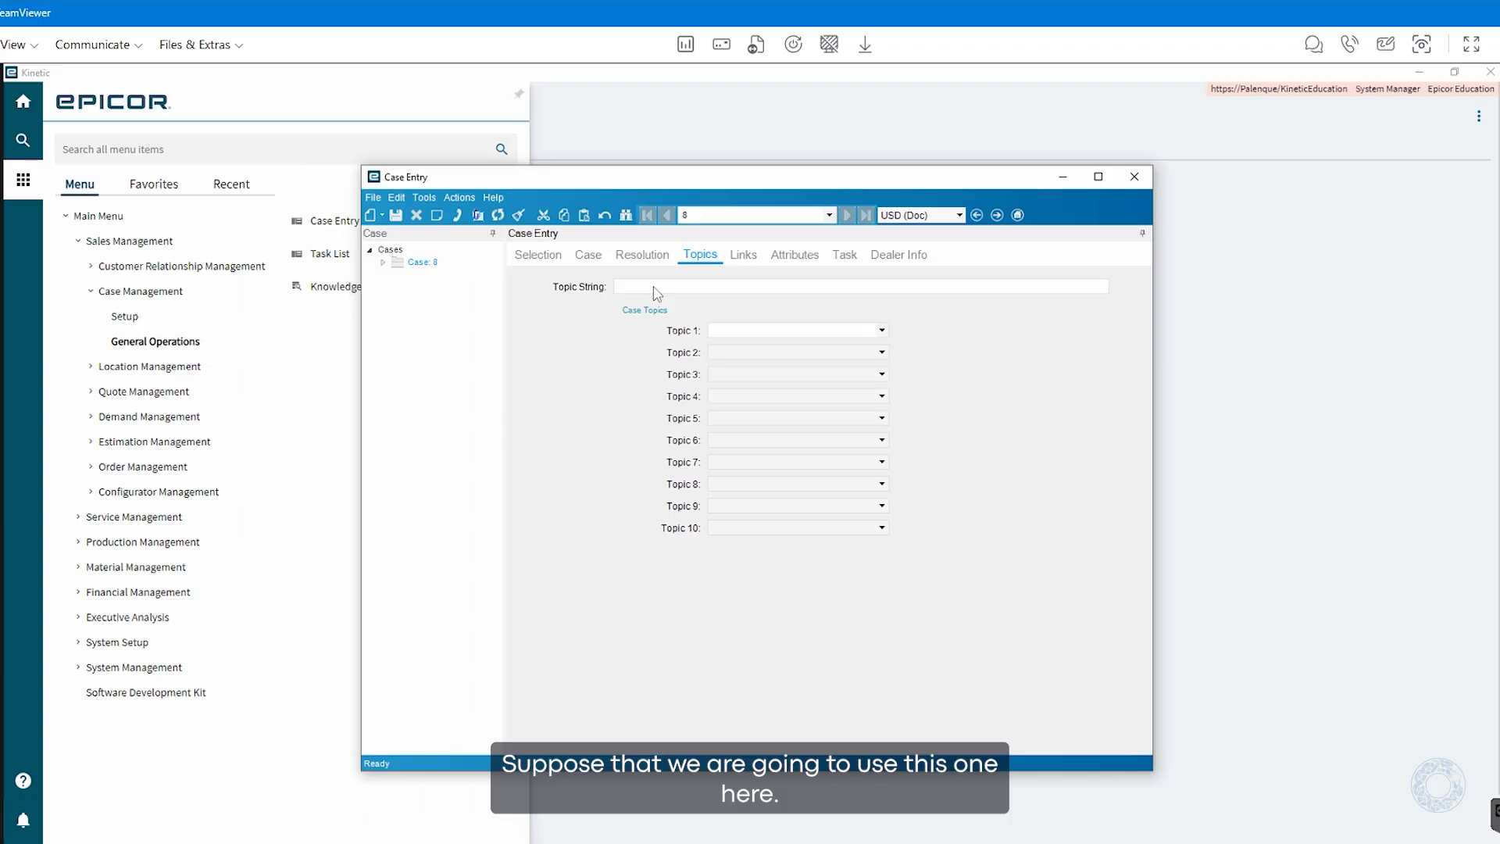
left_click(882, 331)
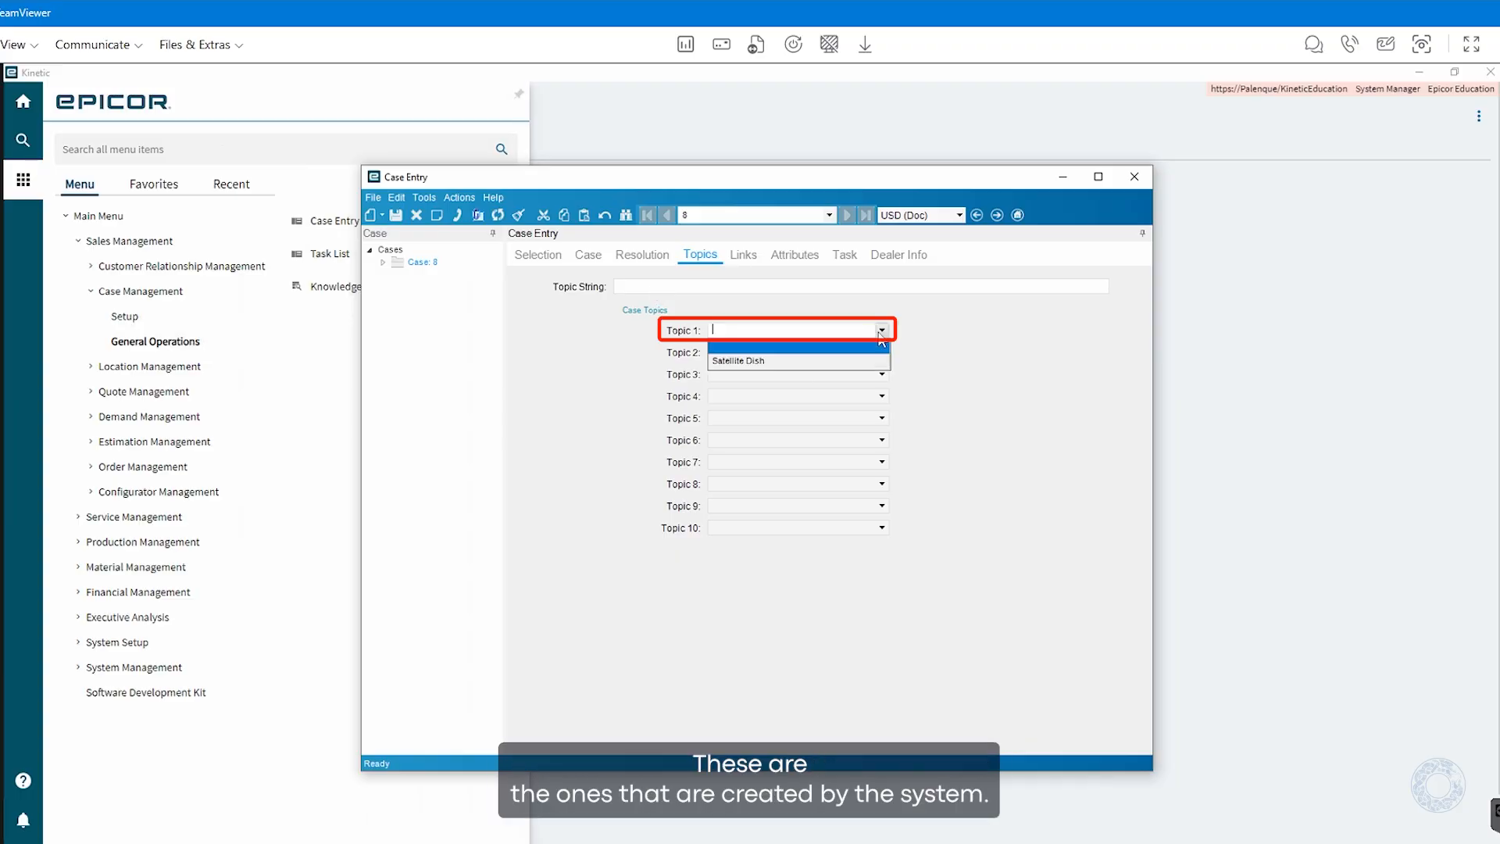
left_click(756, 362)
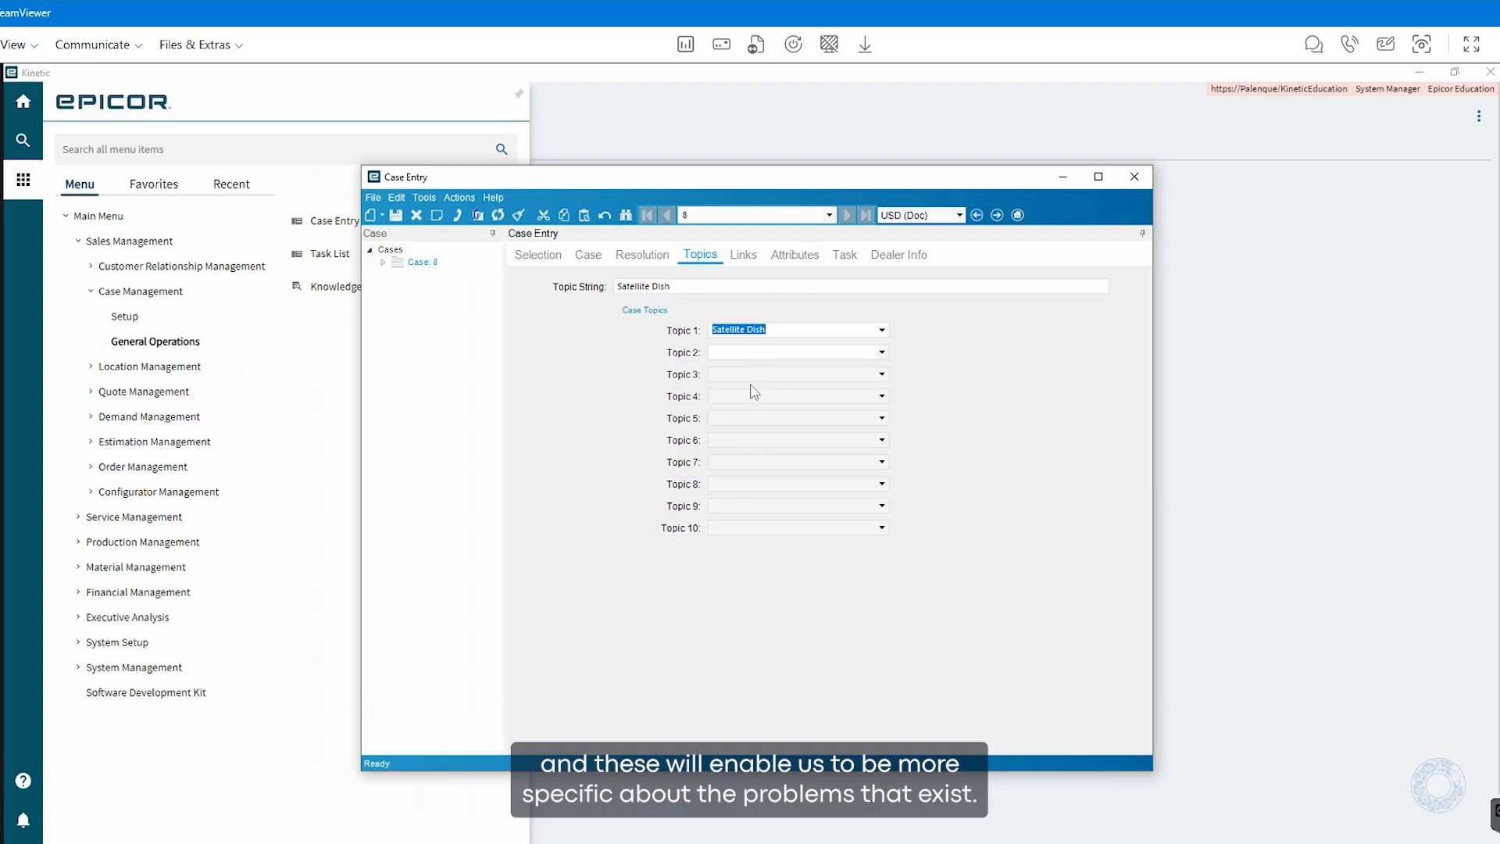
left_click(882, 352)
left_click(736, 376)
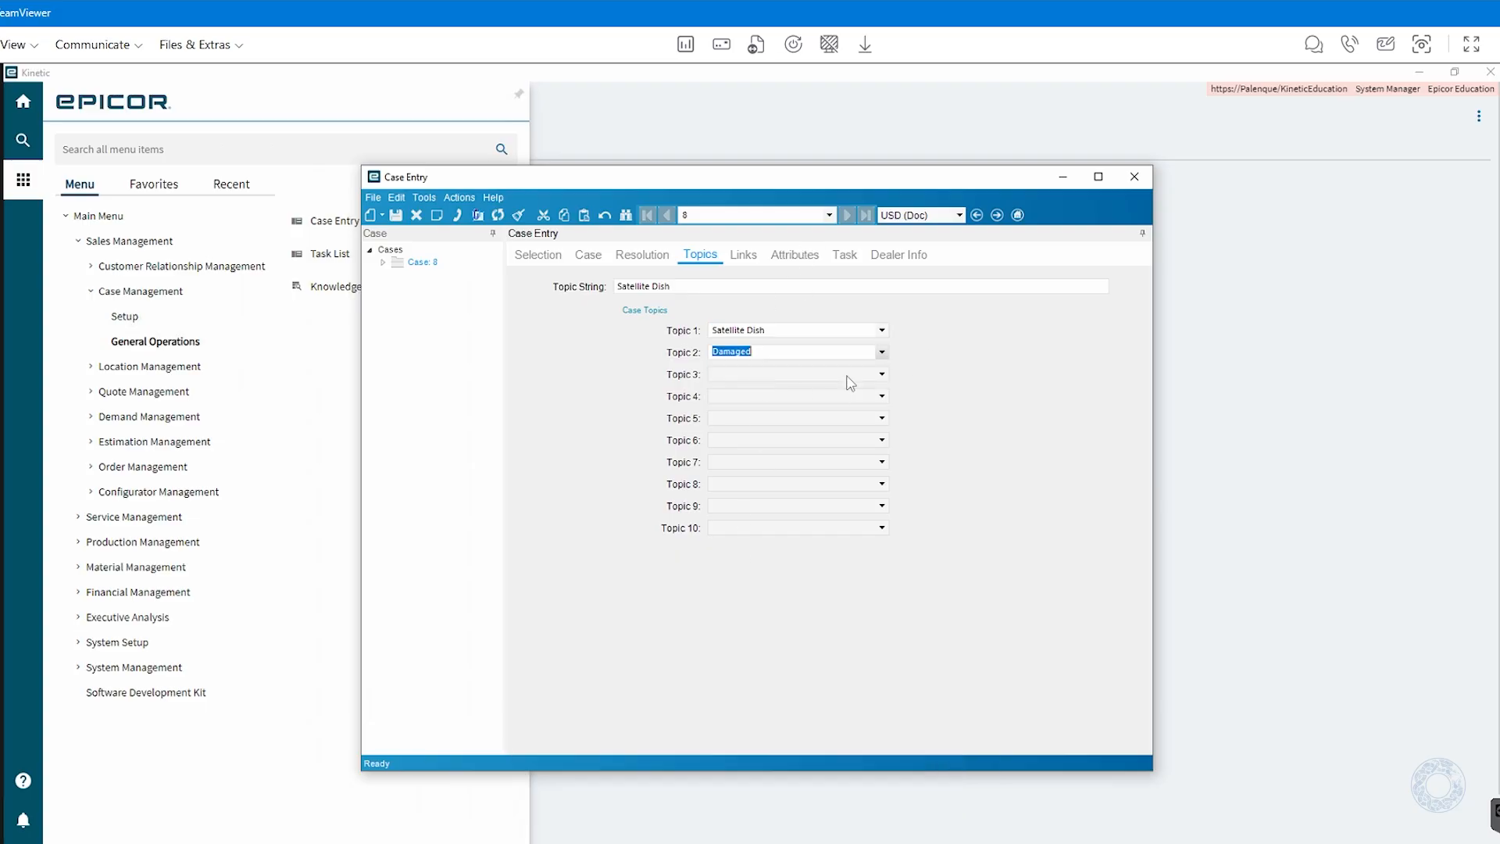
left_click(883, 374)
left_click(735, 408)
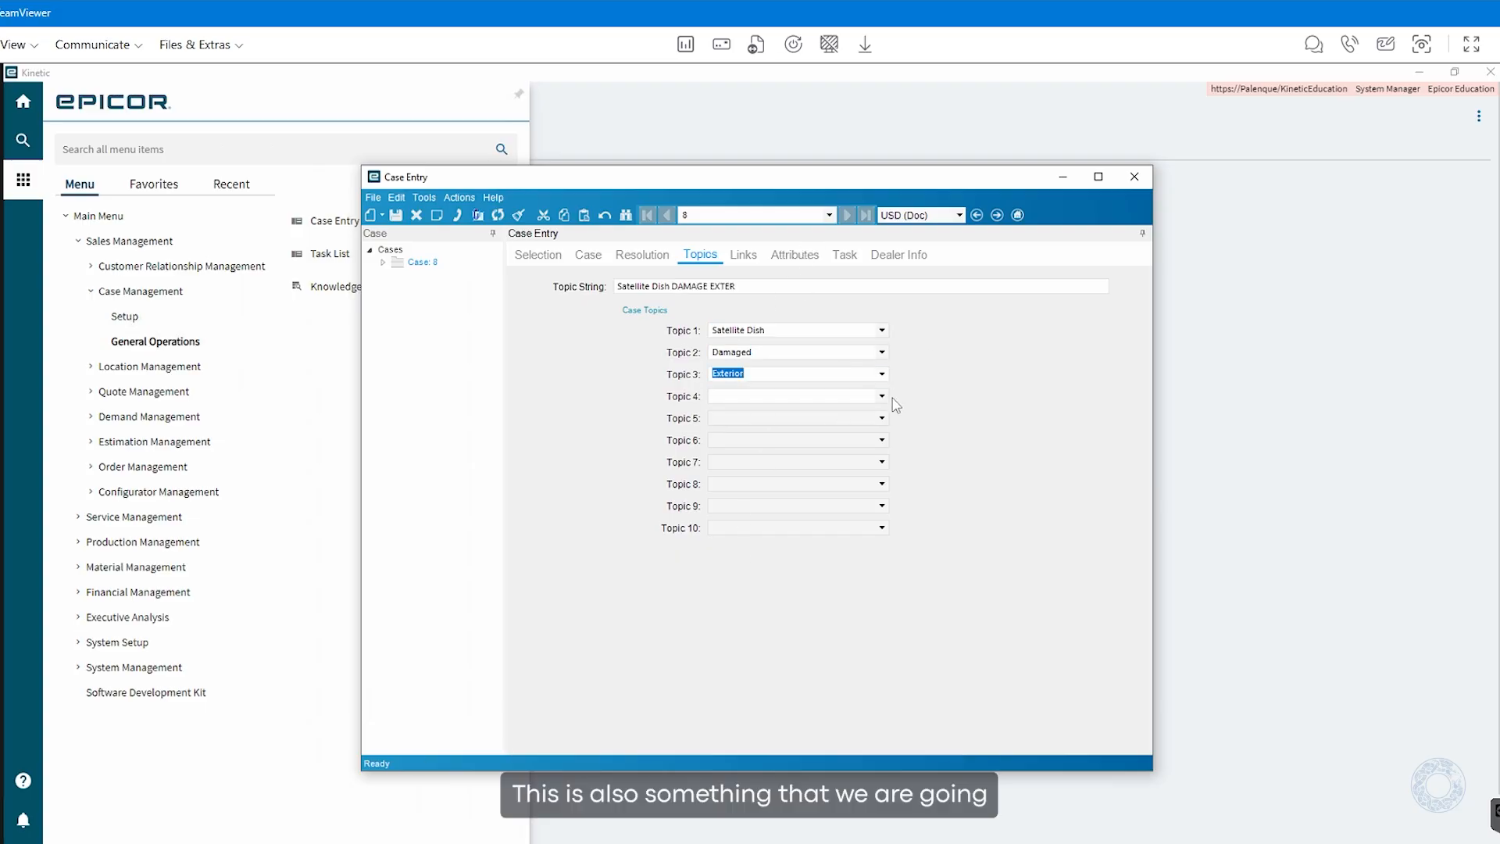
left_click(883, 396)
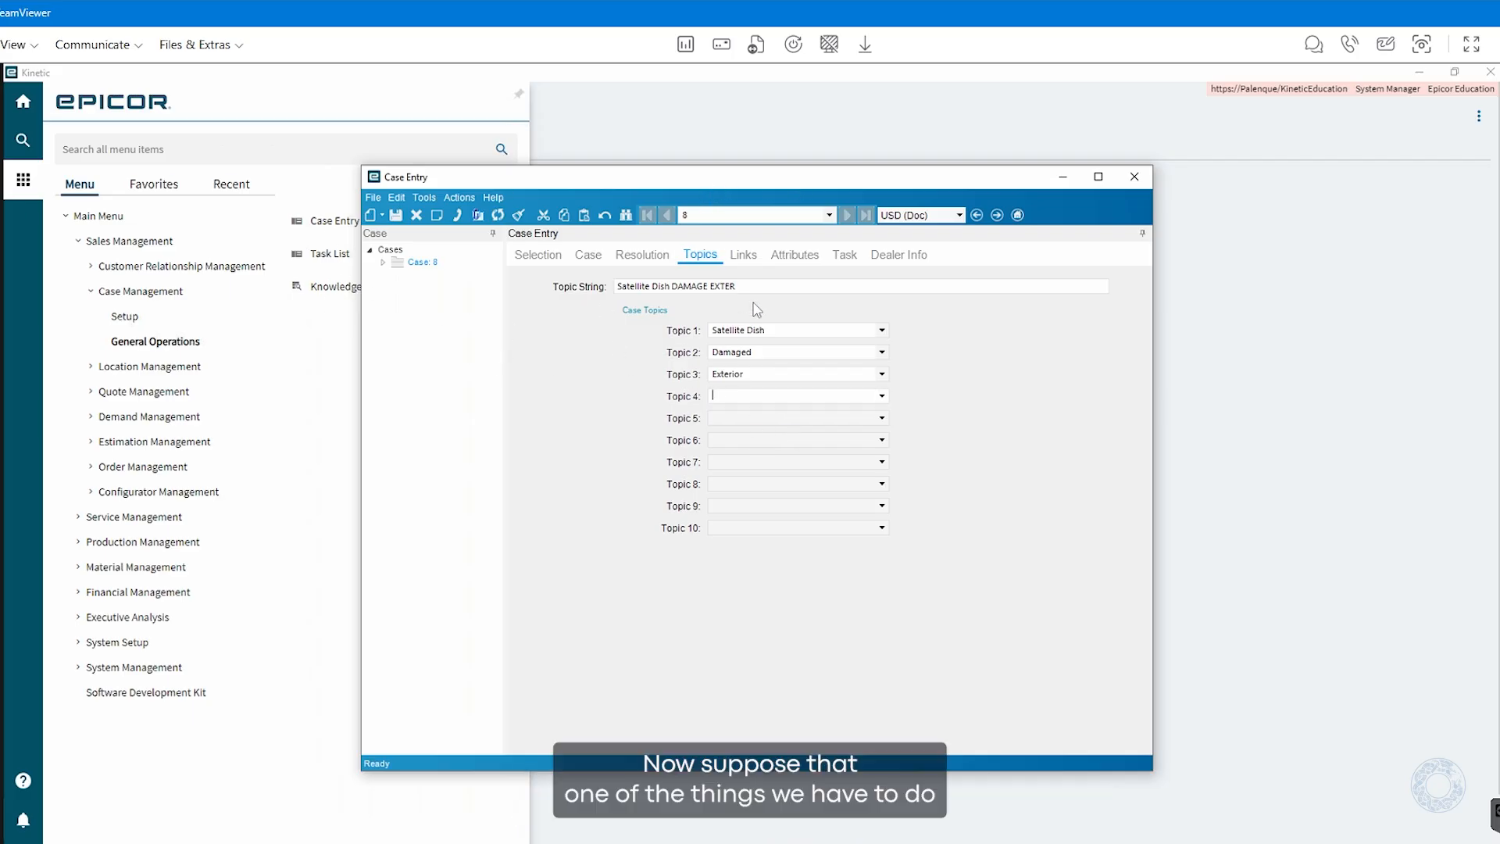
Step: Review the case's linked quotes and the actions for creating quotes, orders, RMAs, field service calls and jobs
left_click(744, 255)
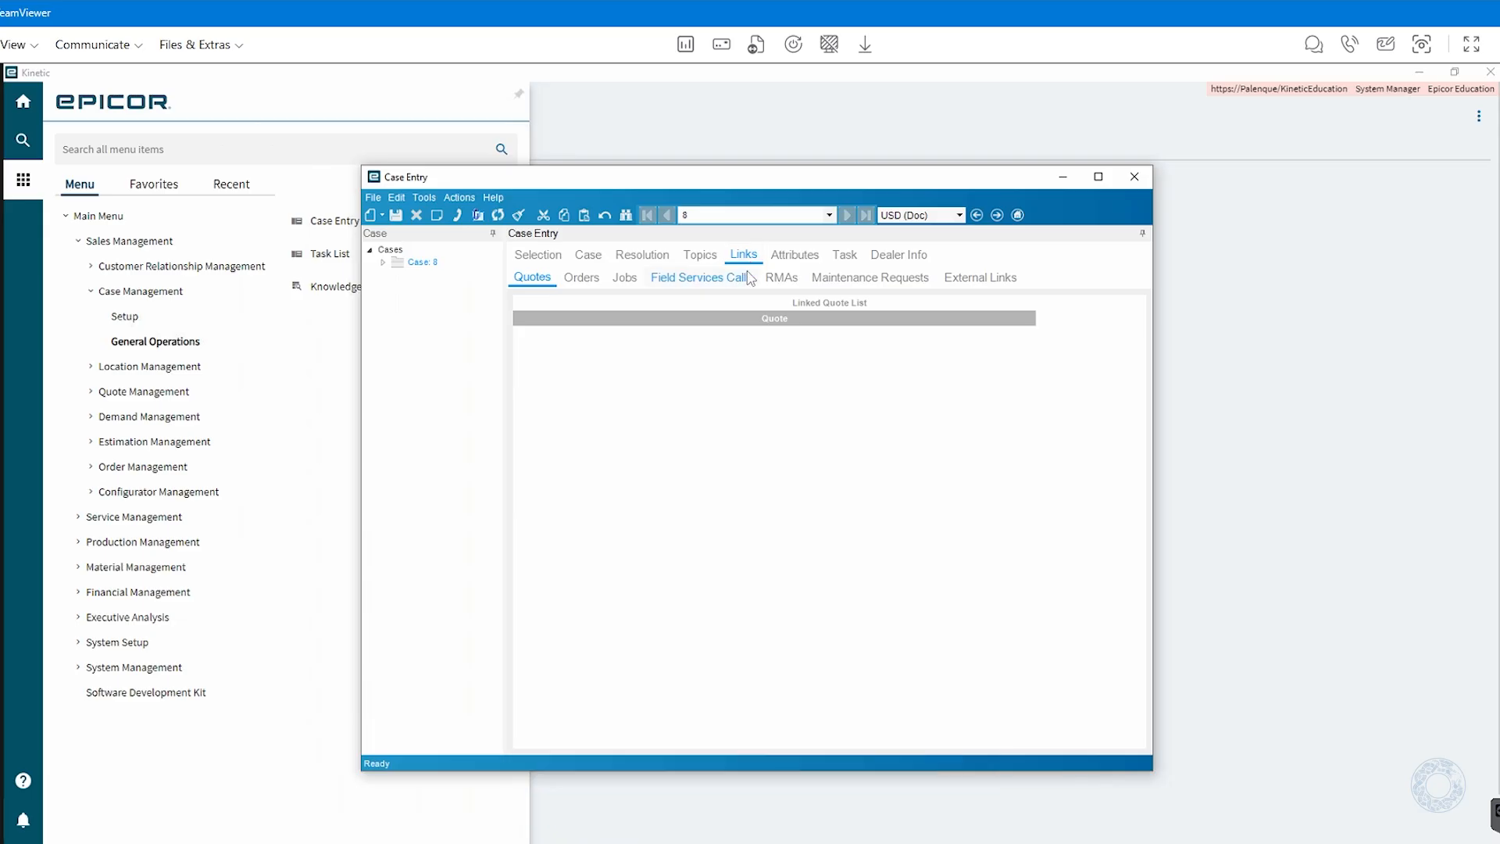
left_click(472, 199)
left_click(474, 201)
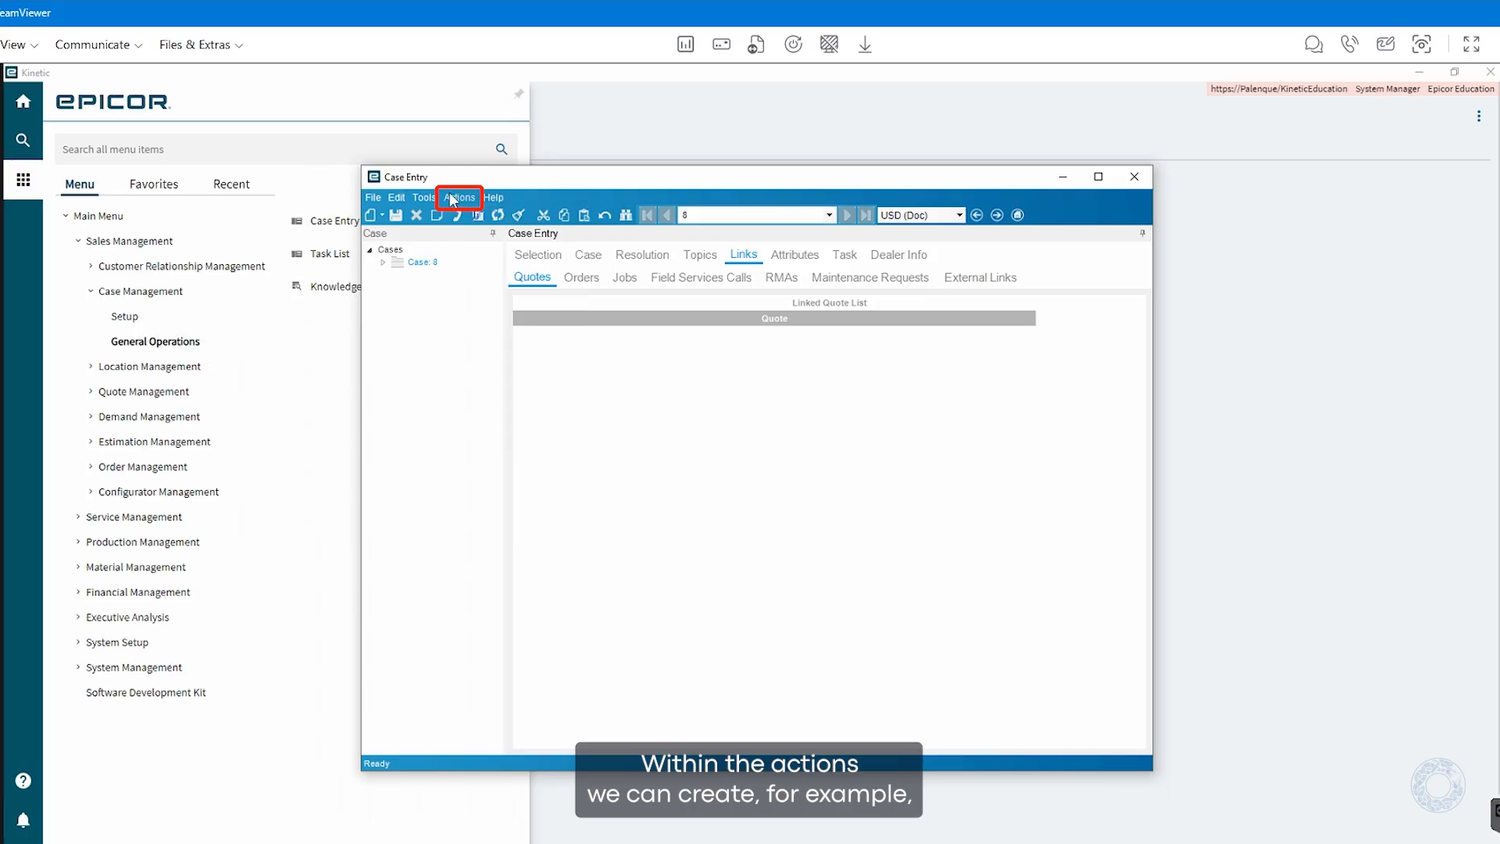
left_click(456, 200)
mouse_move(512, 261)
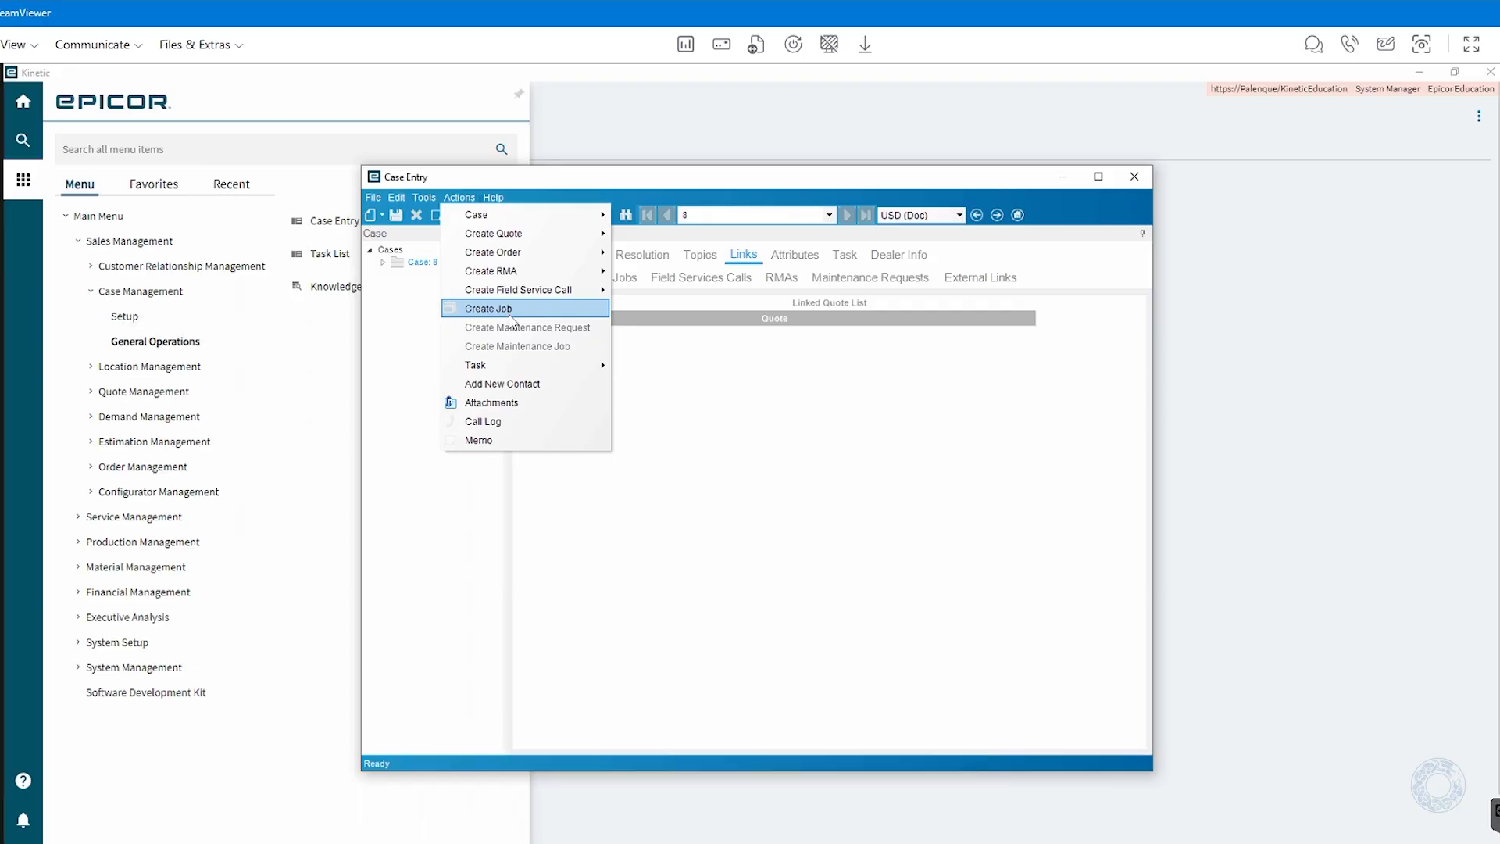
left_click(968, 446)
Step: Review the case's task tree and compare it with the task set assigned through the workflow group
left_click(846, 258)
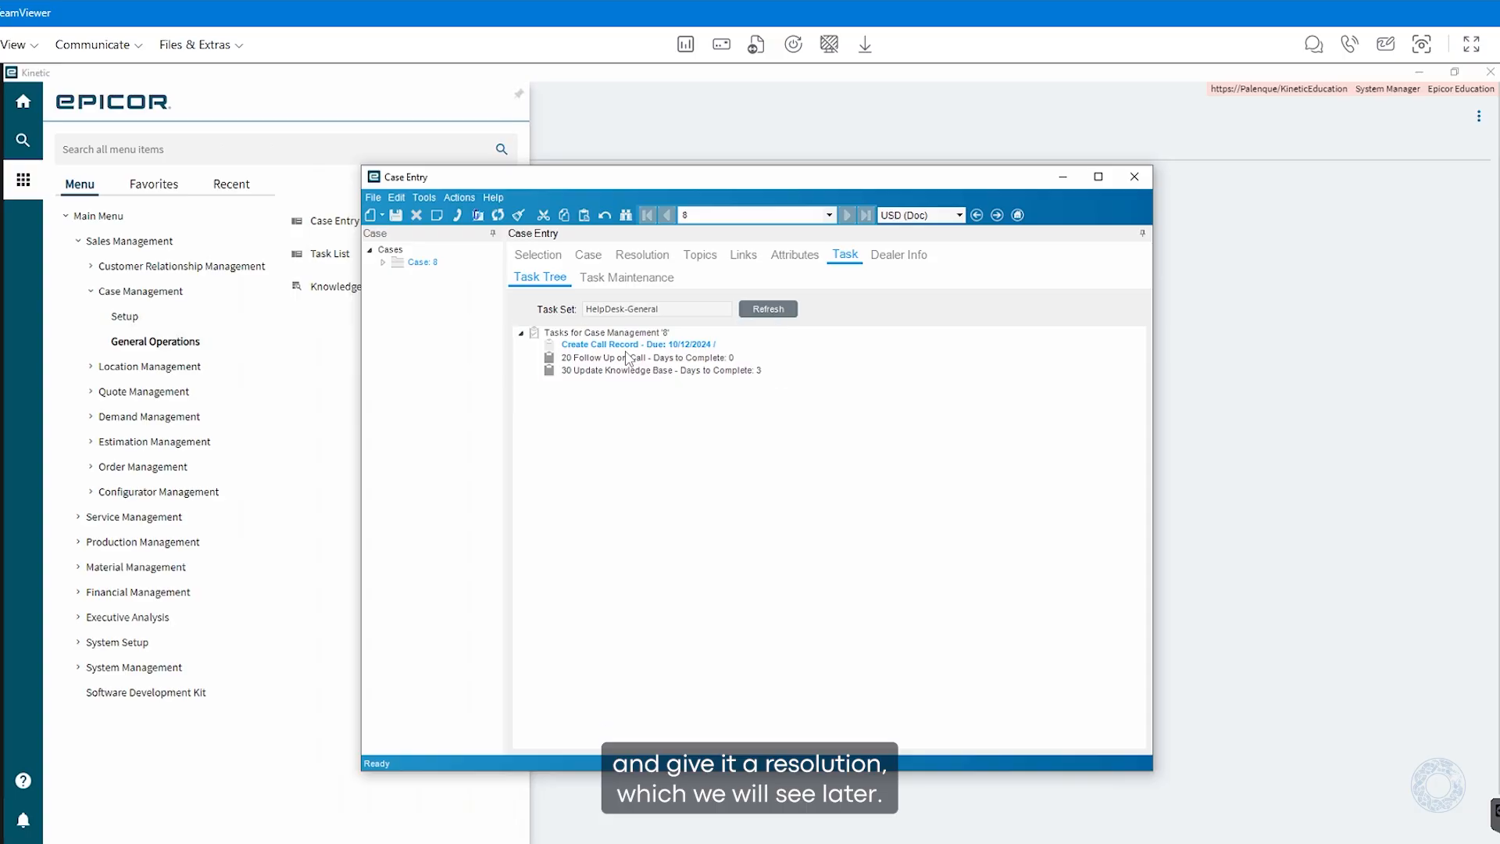
left_click(589, 255)
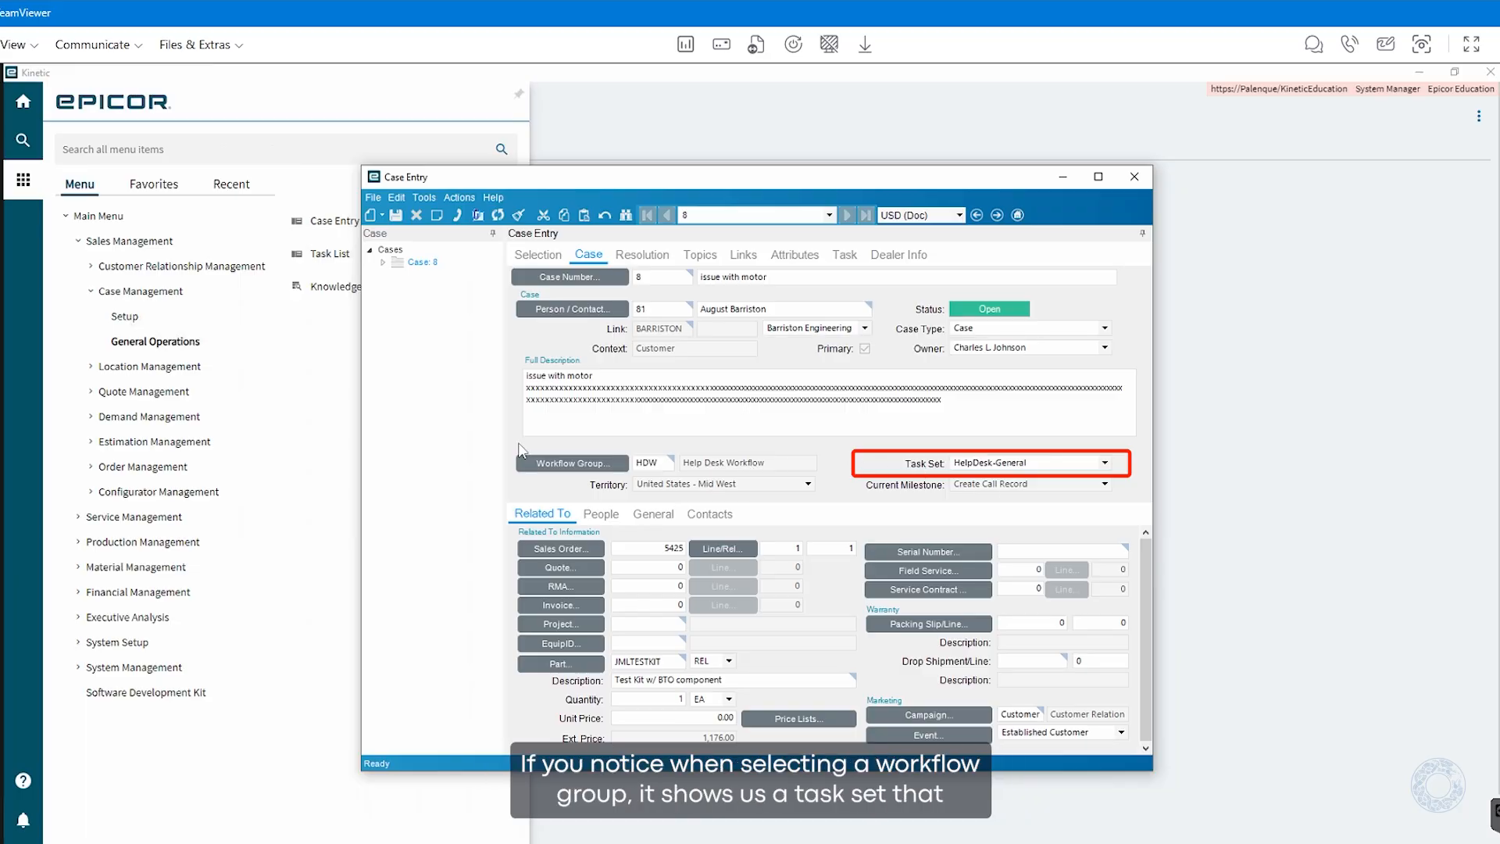
left_click(909, 467)
left_click(1024, 465)
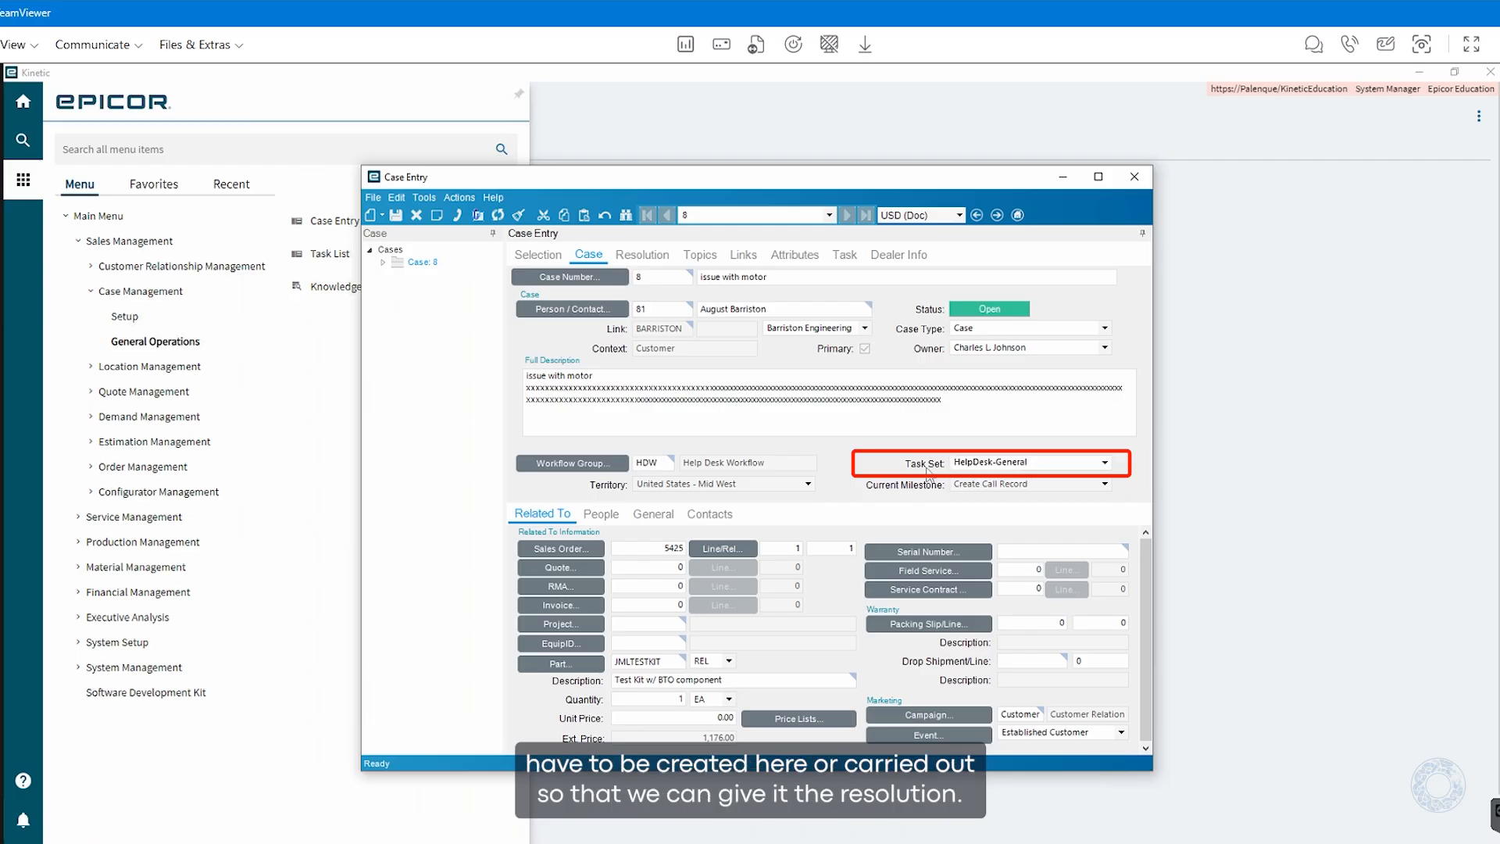
left_click(845, 256)
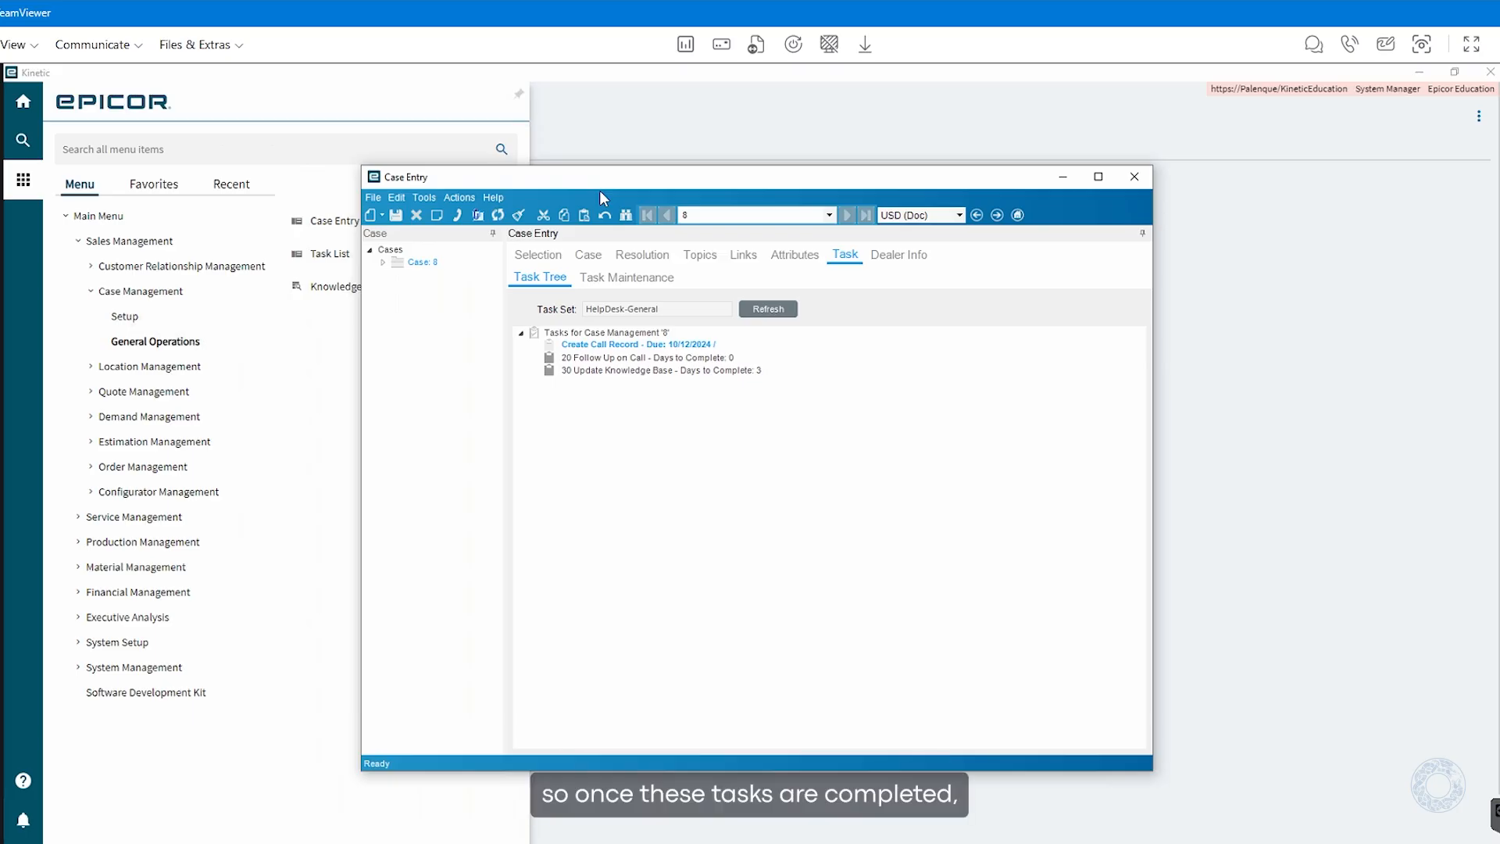
Step: Check the available actions for closing or reopening the case, without applying any
left_click(459, 198)
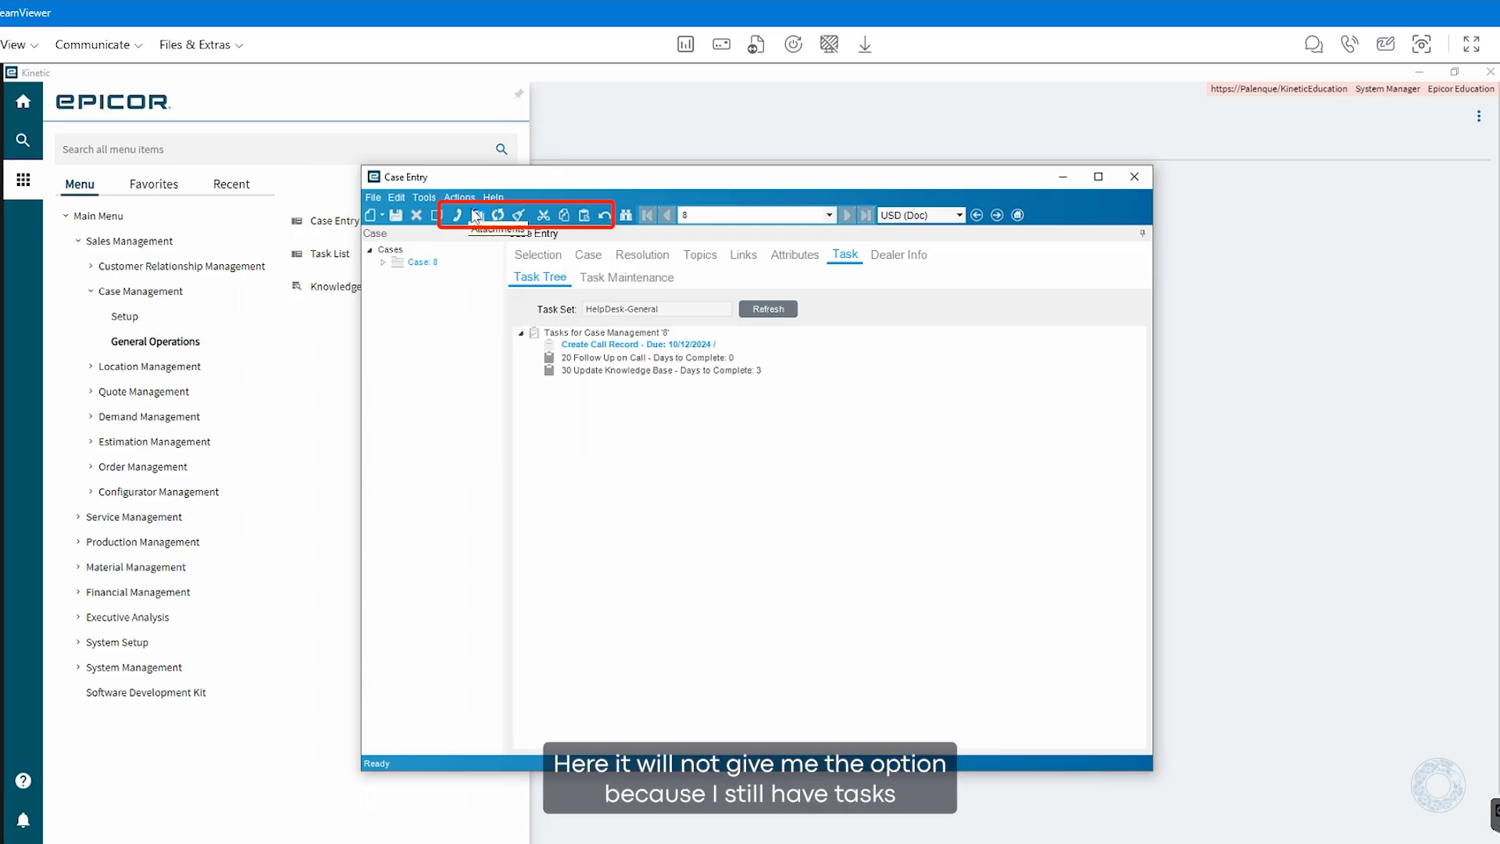
left_click(460, 197)
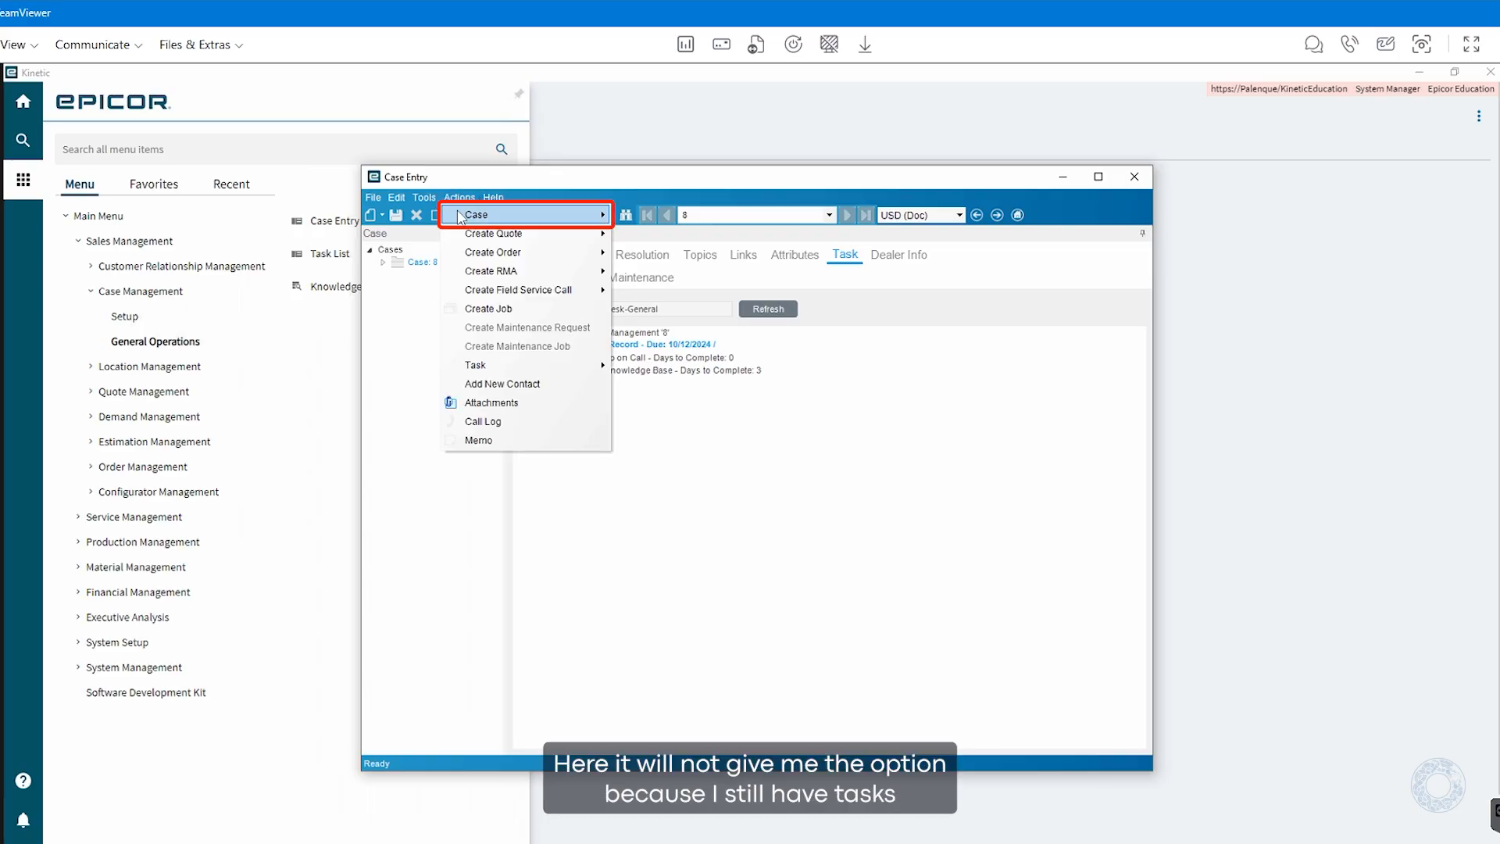
mouse_move(500, 215)
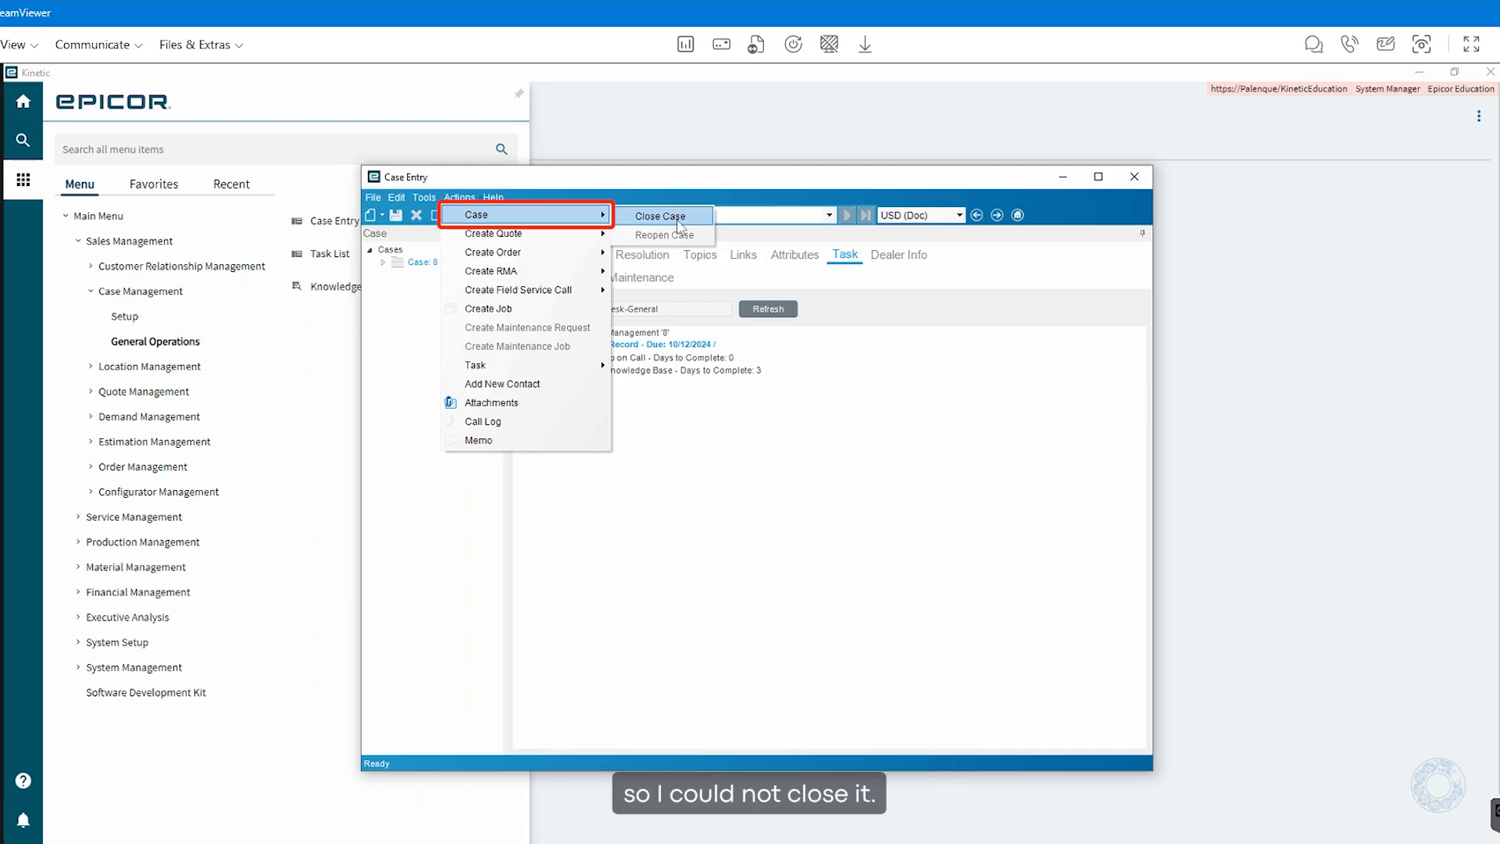
left_click(739, 544)
Step: Mark the case's resolution as a Knowledge Database Entry
left_click(652, 258)
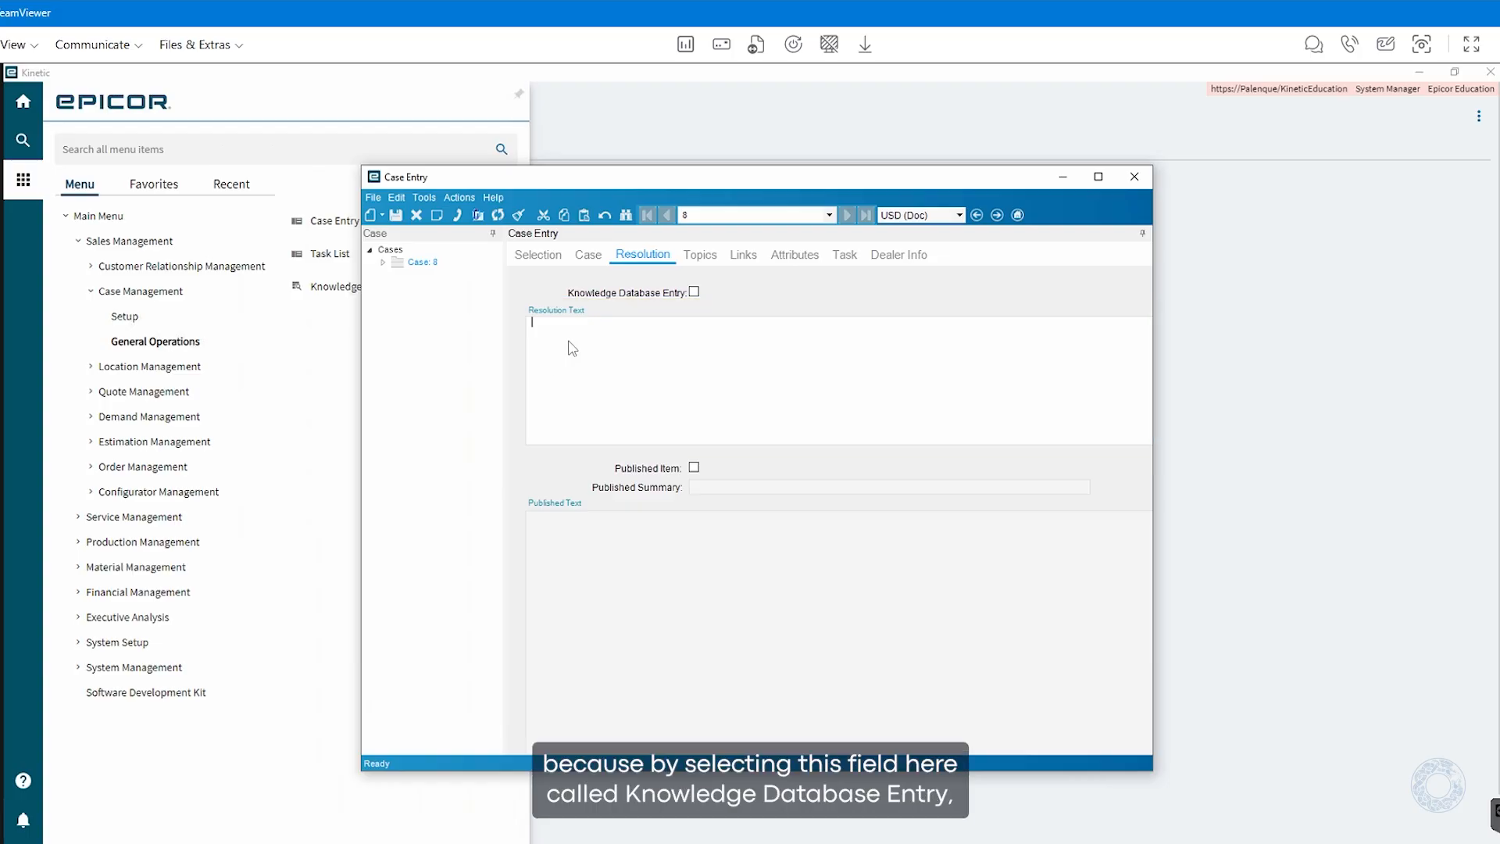
left_click(694, 293)
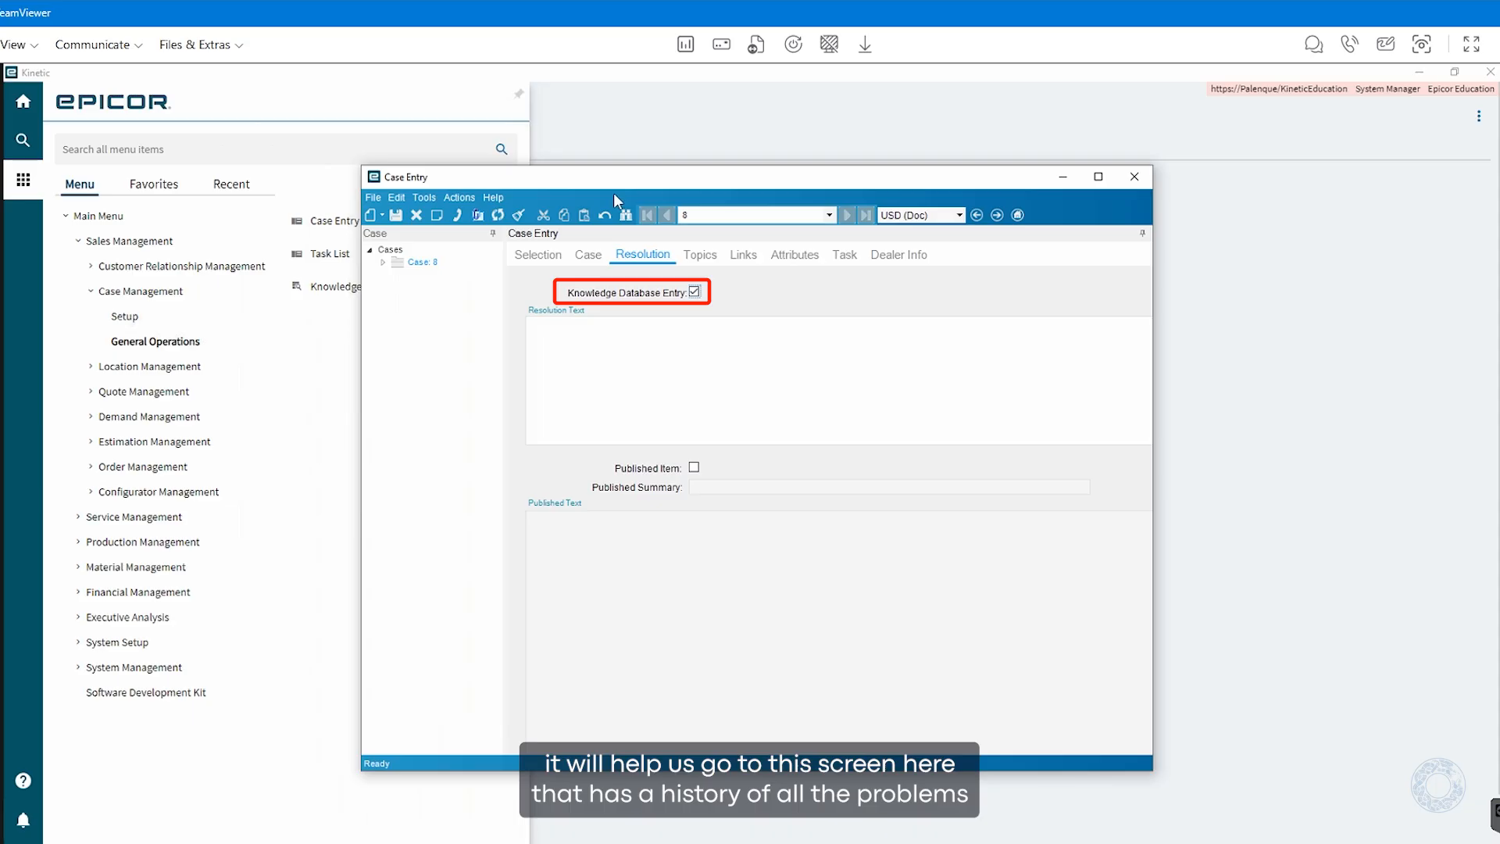
Step: Open Knowledge Base Inquiry, review its search criteria and case detail sections, and return to the case's resolution
left_click_drag(625, 183, 752, 183)
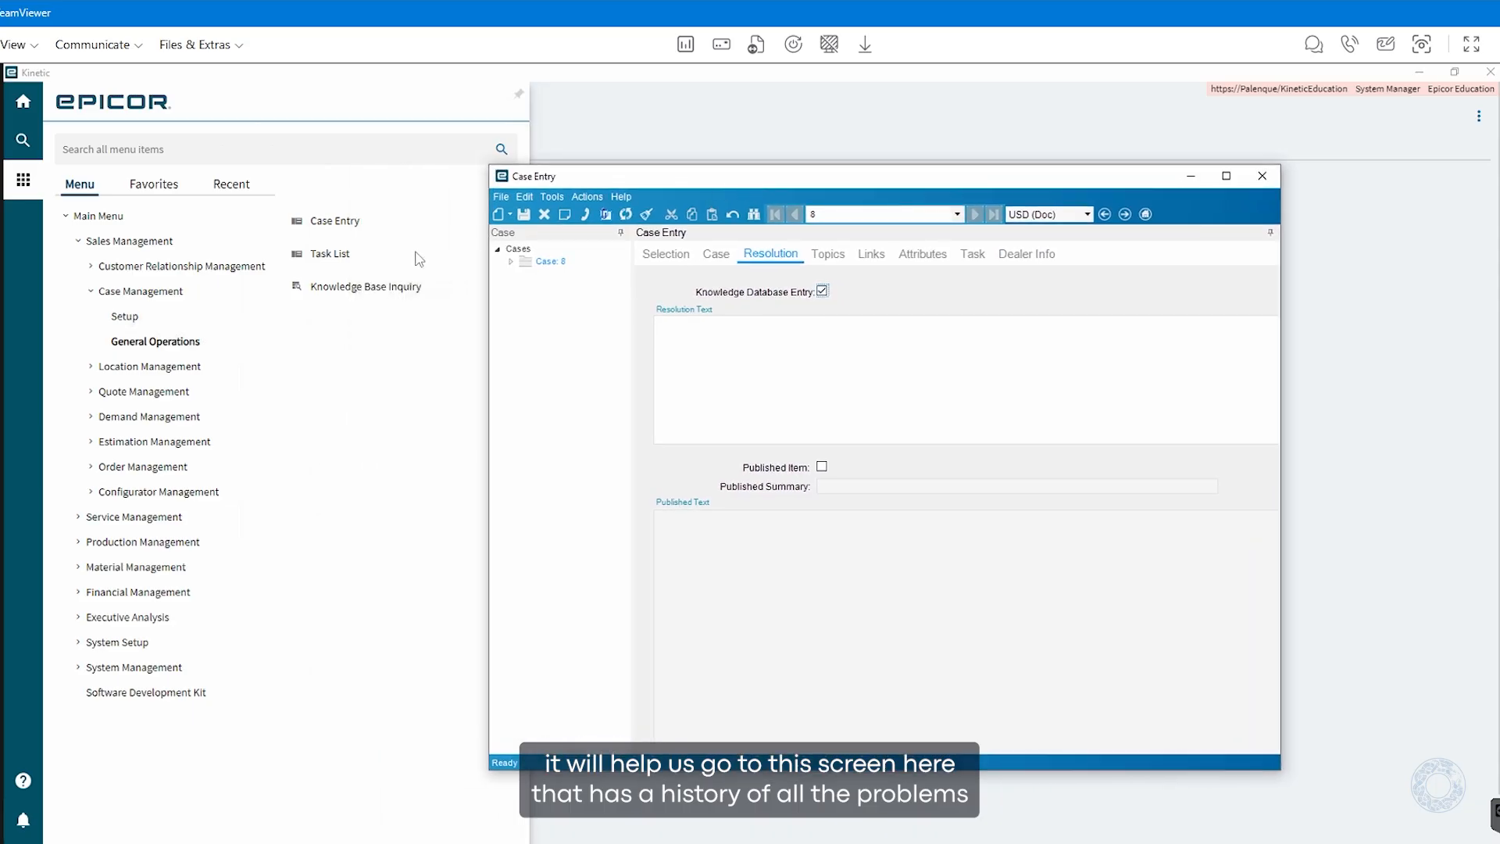
left_click(366, 290)
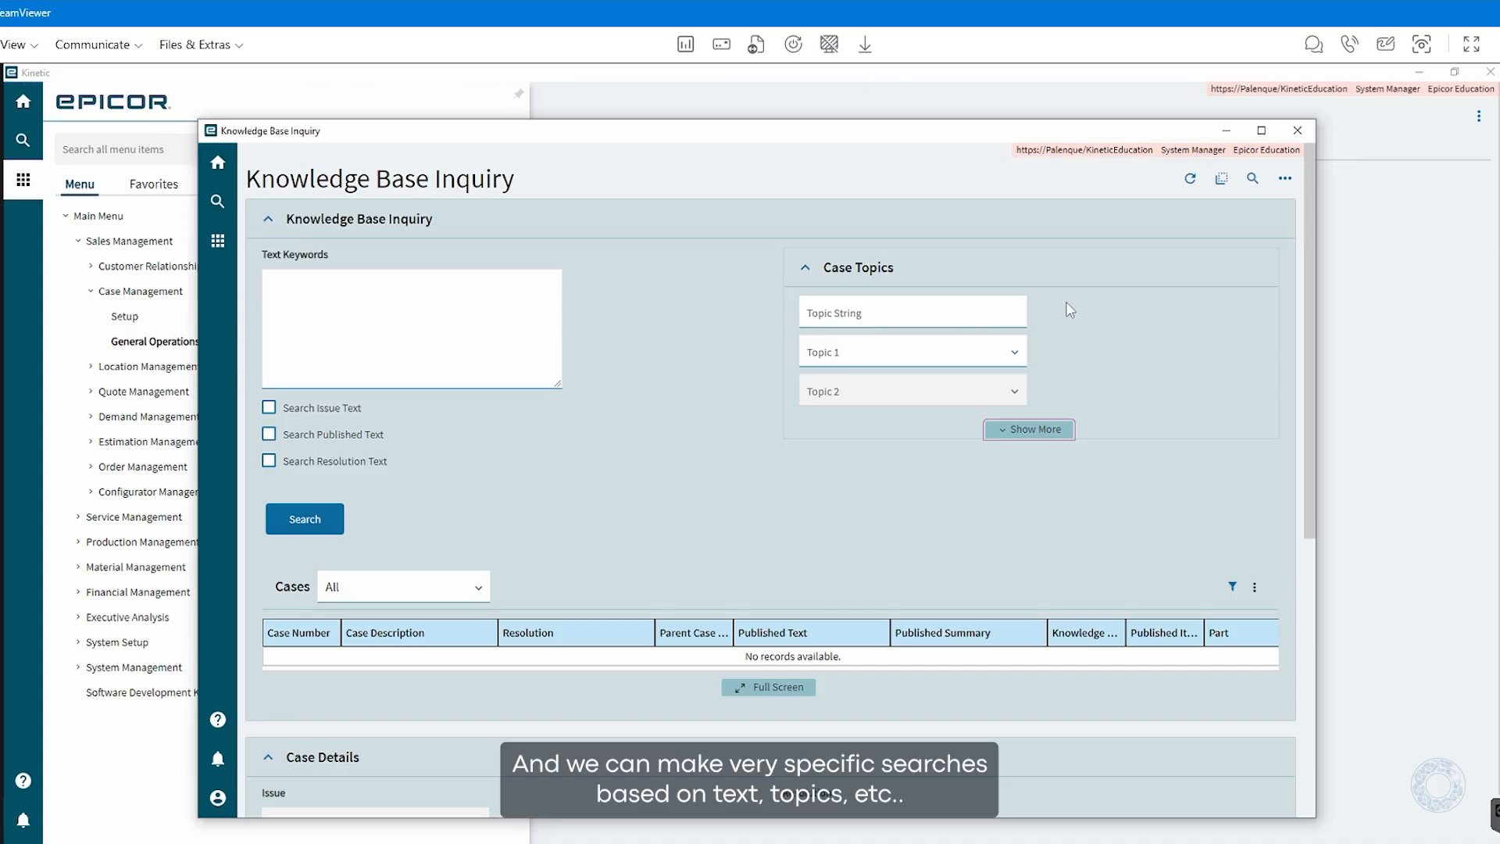
scroll(677, 411, "down", 2)
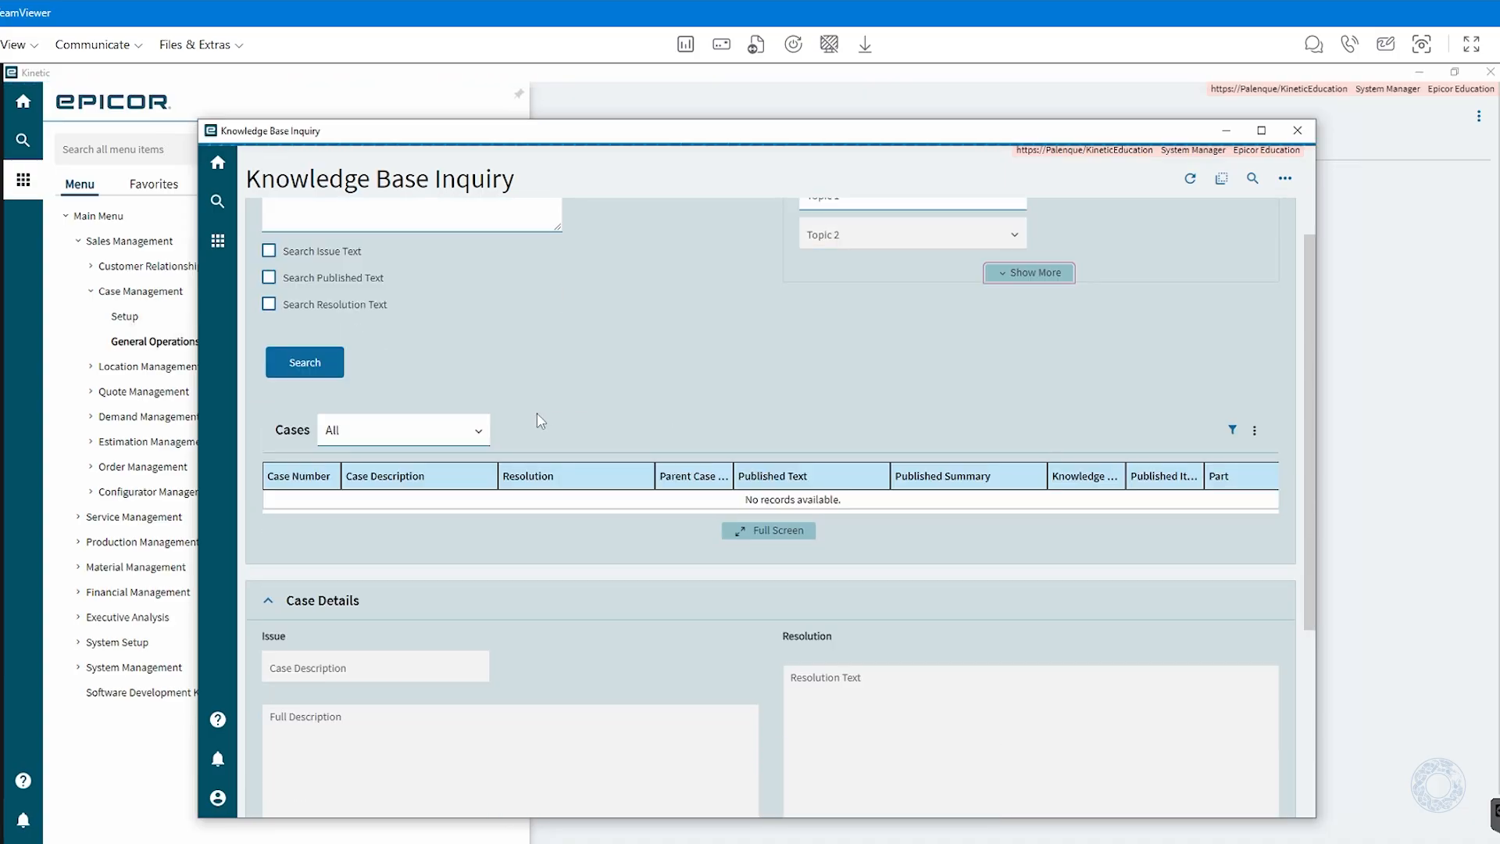
scroll(541, 422, "down", 2)
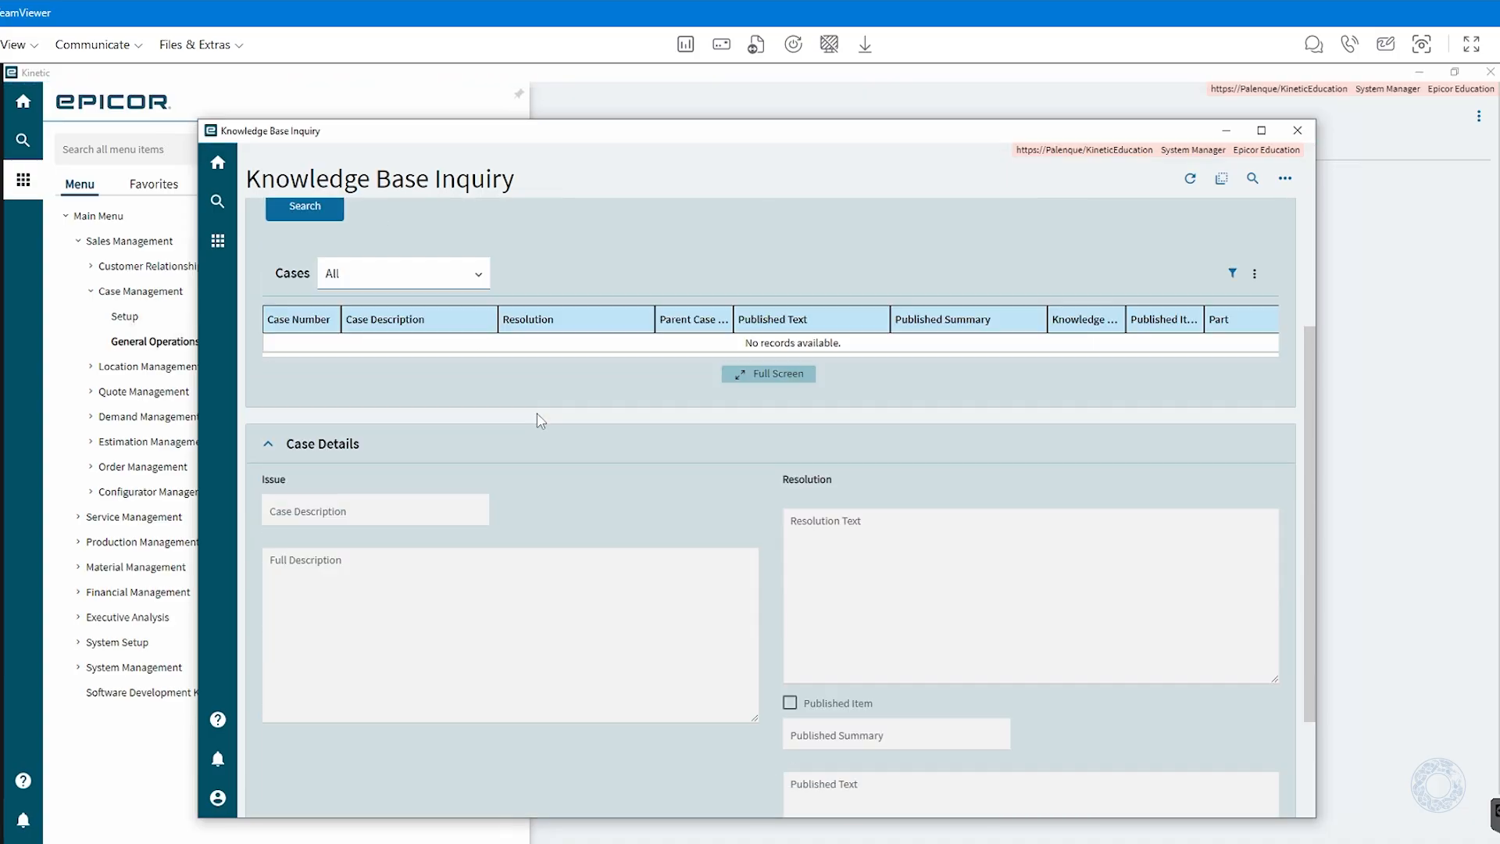
left_click(1226, 133)
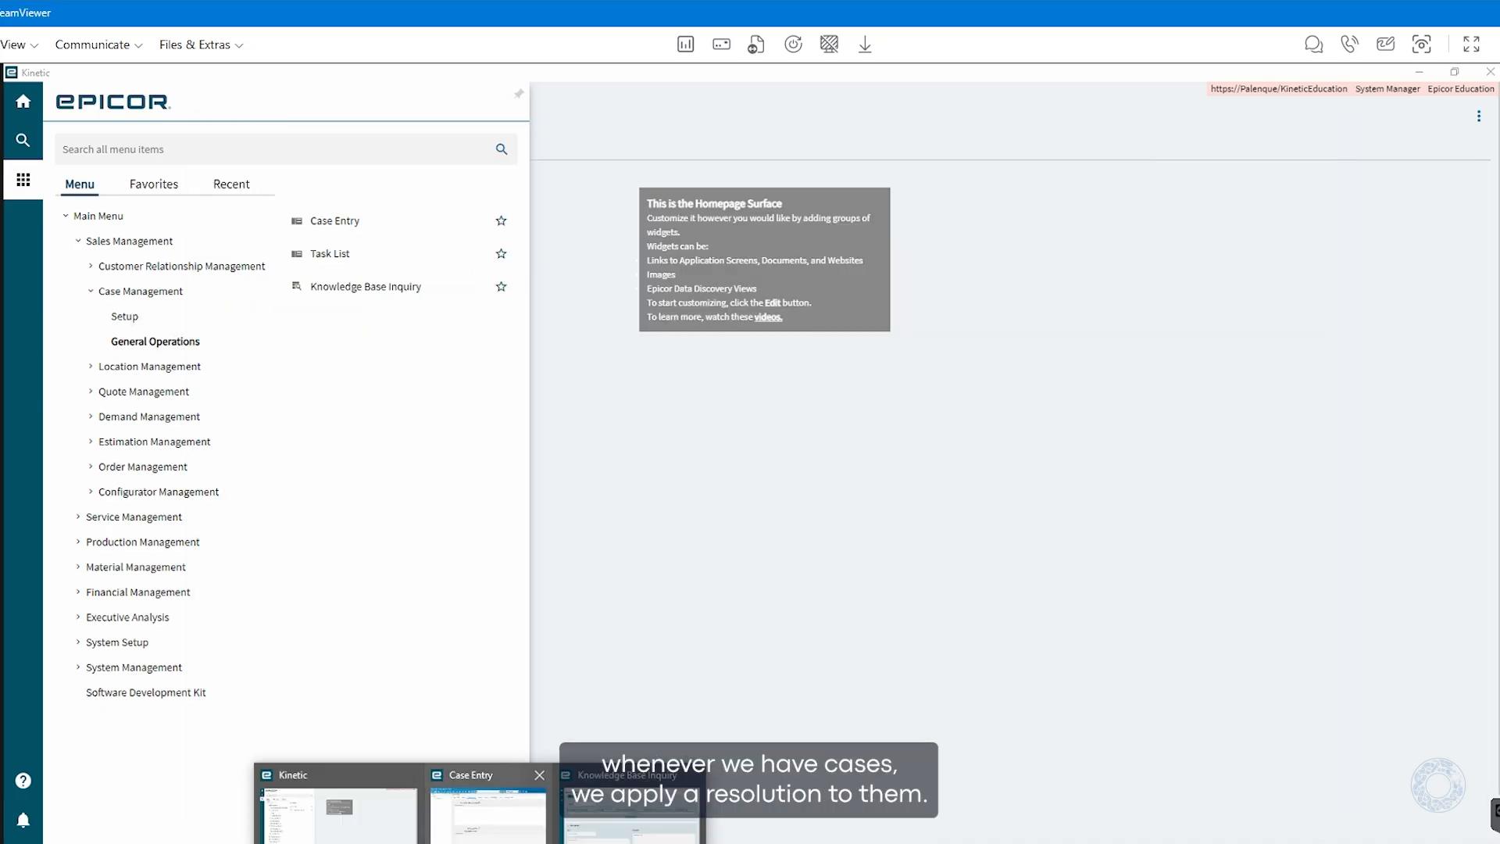
left_click(489, 813)
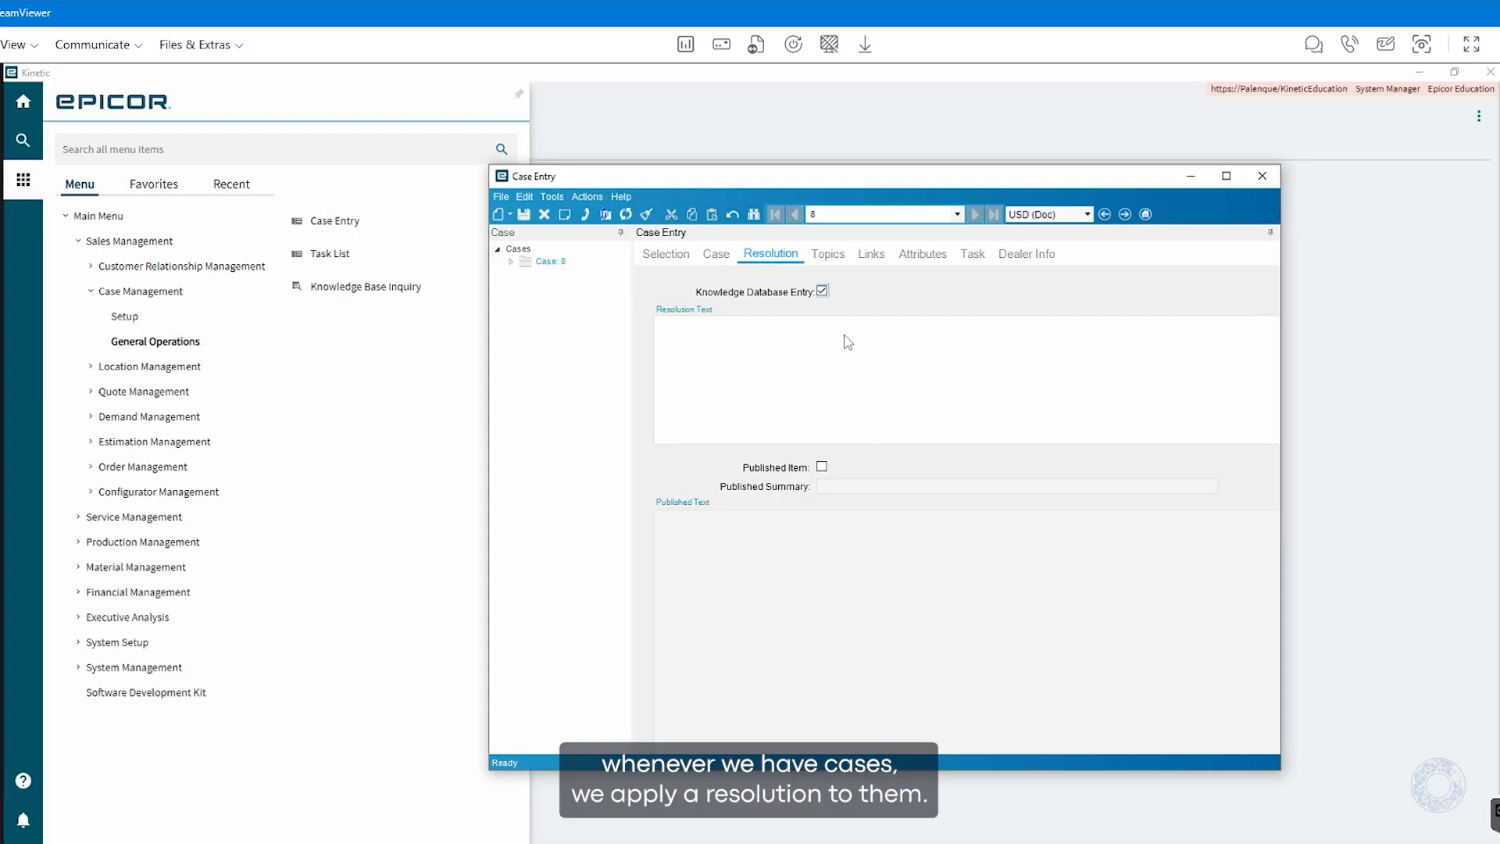